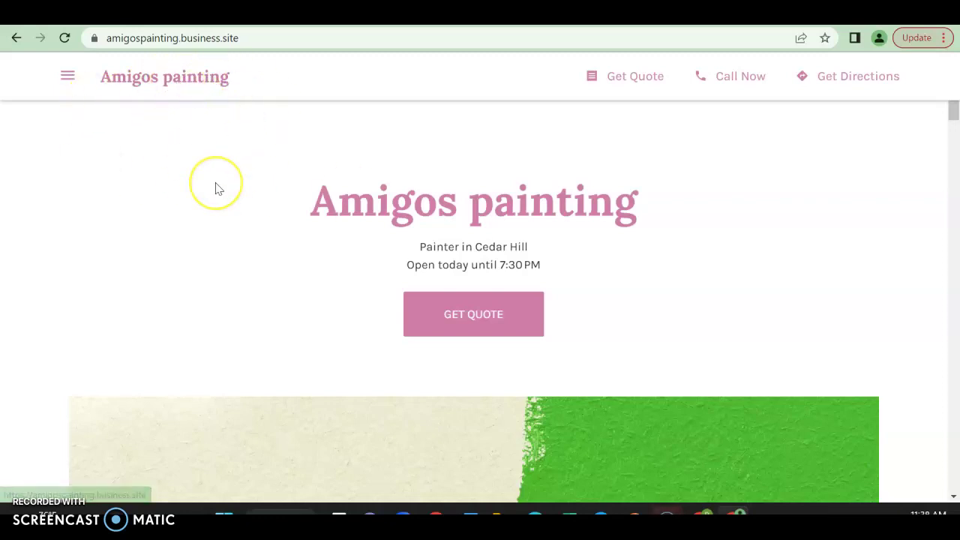
- Glance down the Amigos Painting page, then open and close its side navigation menu
scroll(217, 188, "down", 5)
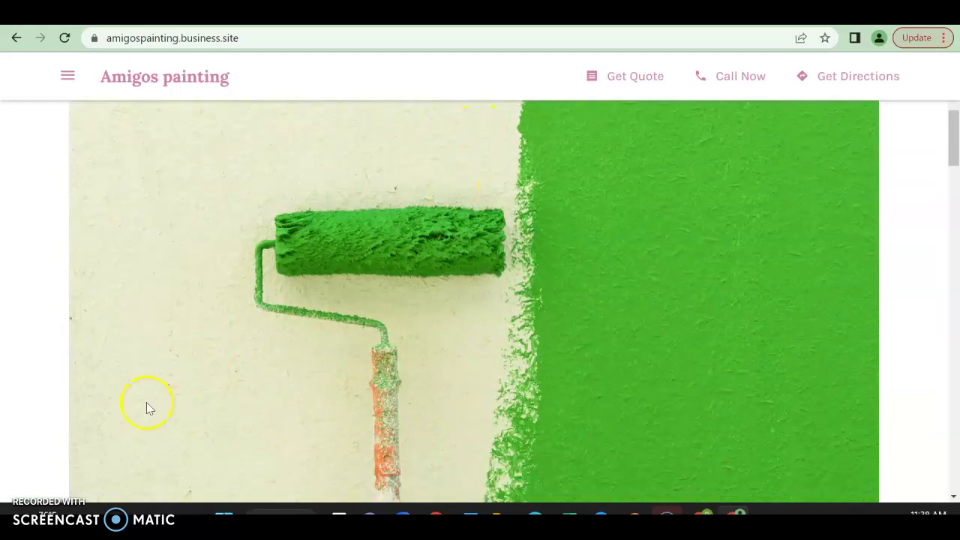
scroll(144, 405, "up", 5)
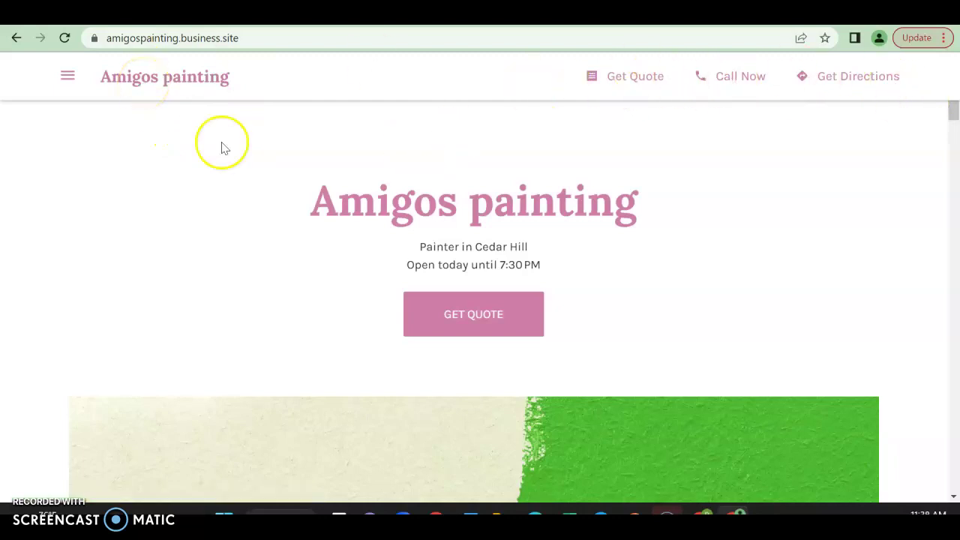
left_click(67, 77)
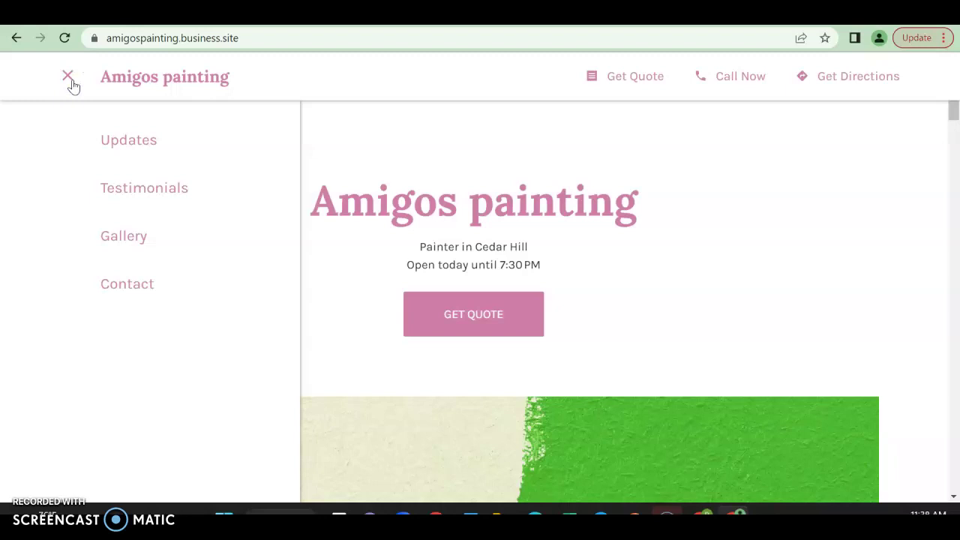
left_click(69, 79)
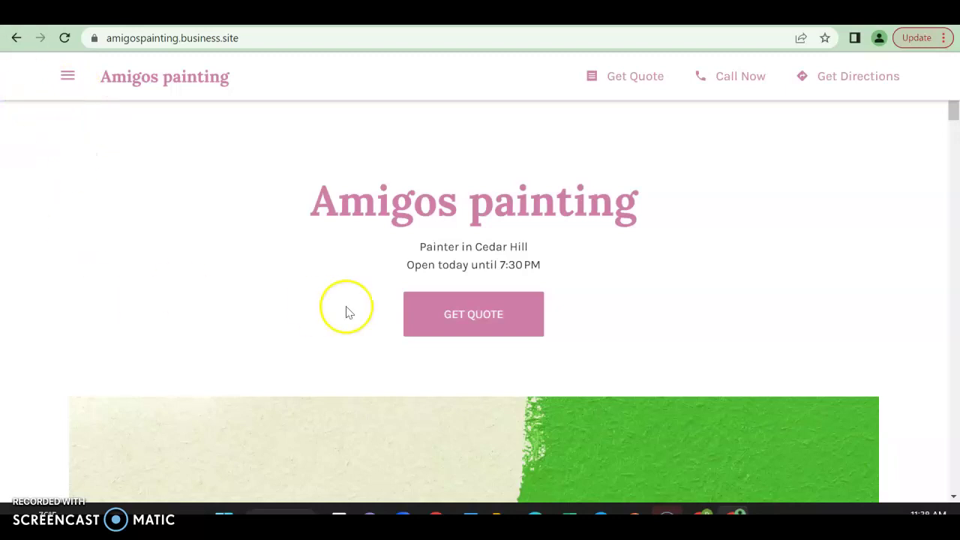
- Review Updates, Testimonials, Gallery and Contact Us down to the business hours, then go to Ahrefs
scroll(345, 311, "down", 2)
scroll(300, 300, "down", 1)
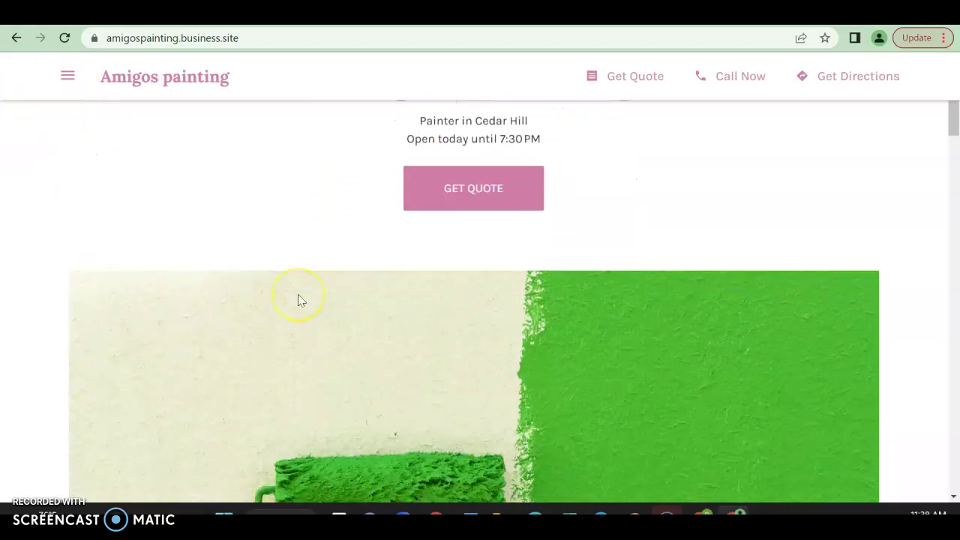
scroll(298, 300, "up", 1)
scroll(298, 300, "down", 8)
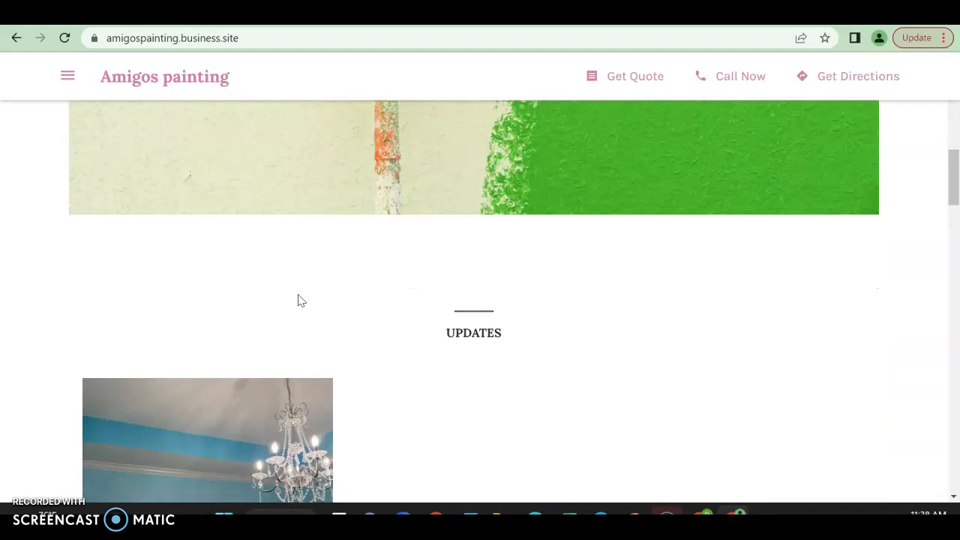
left_click(548, 322)
scroll(547, 323, "down", 5)
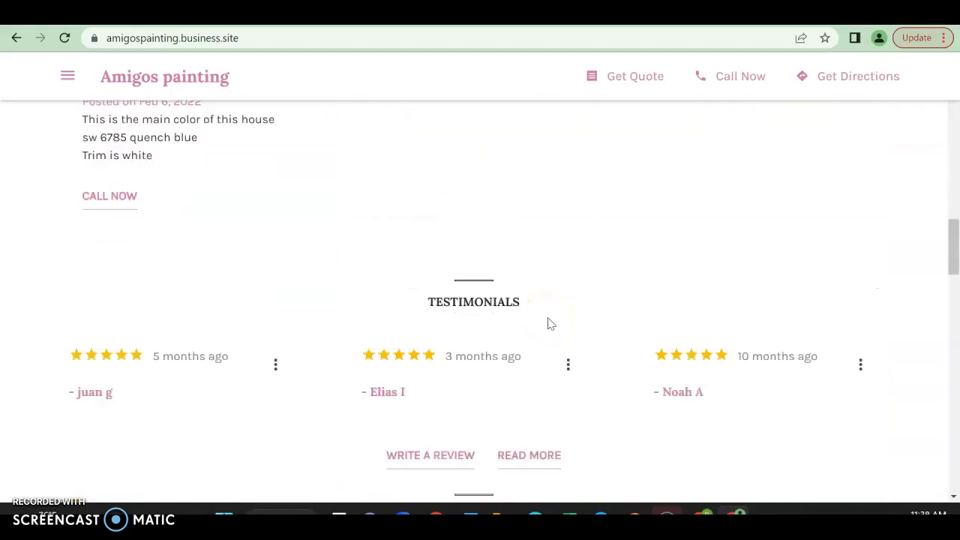
scroll(548, 322, "up", 3)
scroll(547, 322, "down", 2)
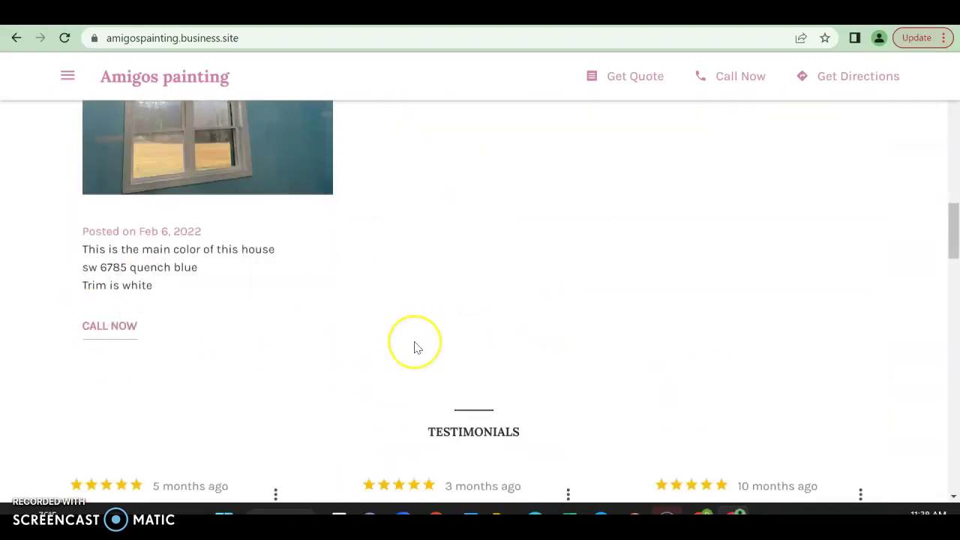
scroll(418, 343, "up", 2)
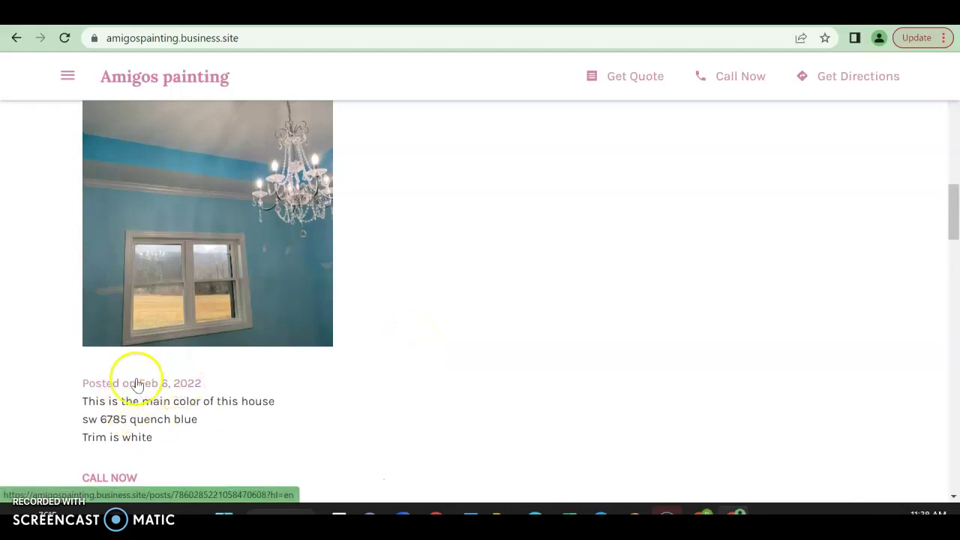
scroll(335, 420, "down", 2)
scroll(337, 422, "down", 6)
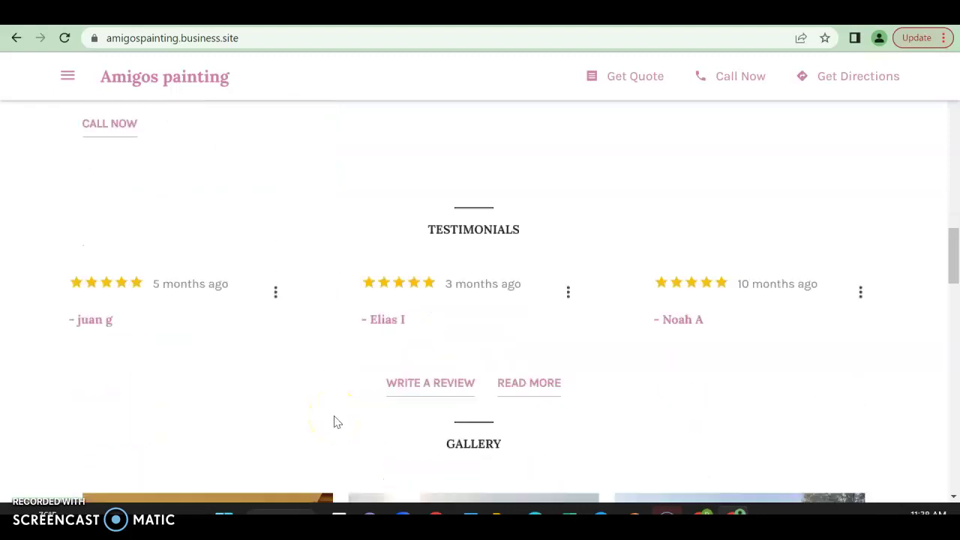
scroll(337, 422, "up", 2)
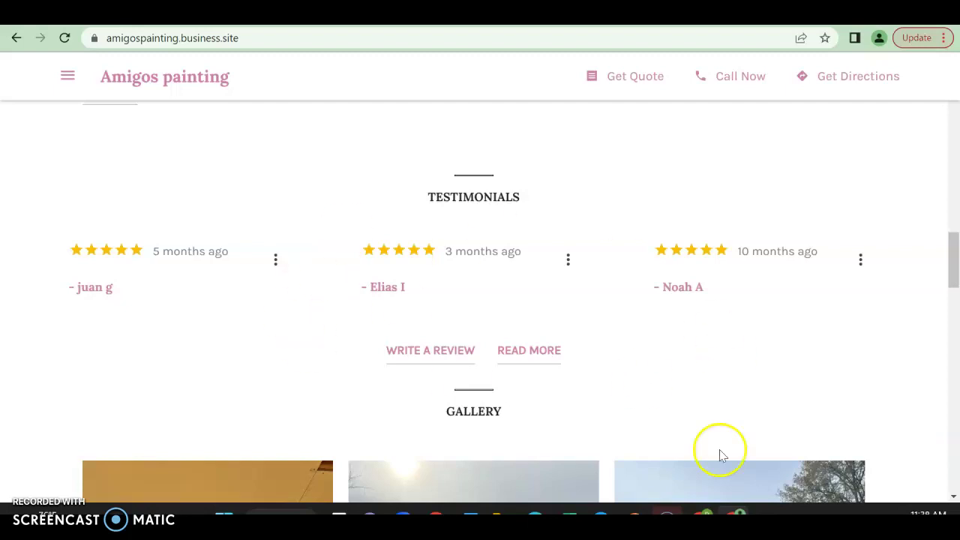
scroll(720, 450, "down", 5)
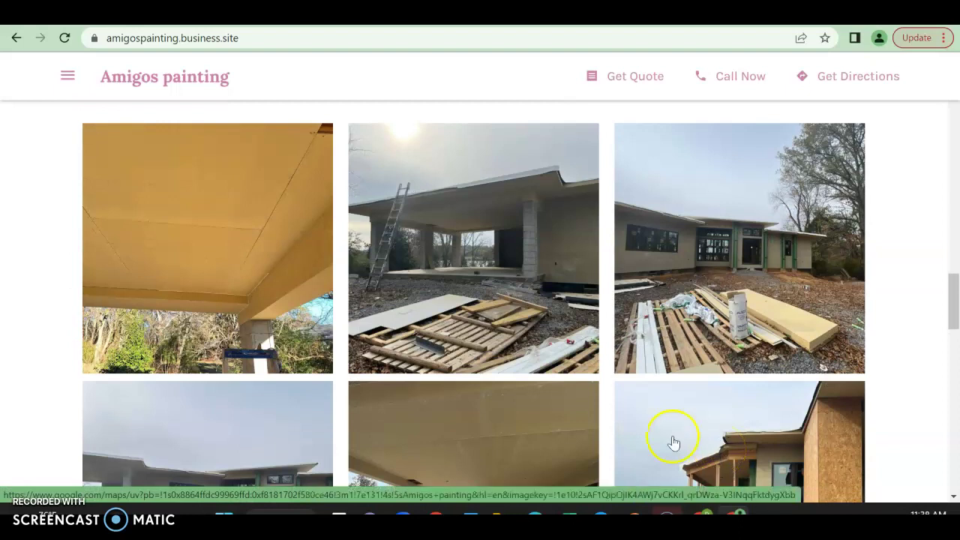
scroll(456, 341, "down", 2)
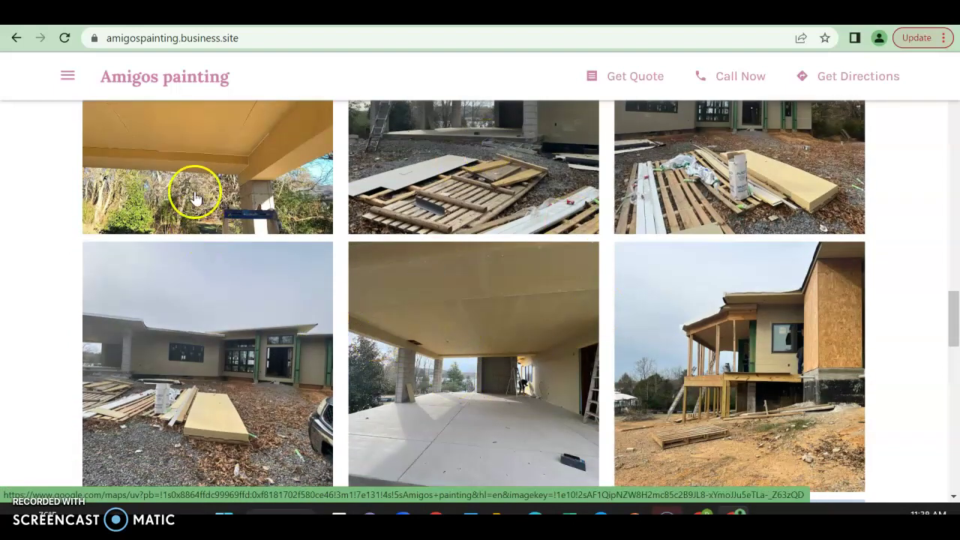
scroll(223, 191, "up", 2)
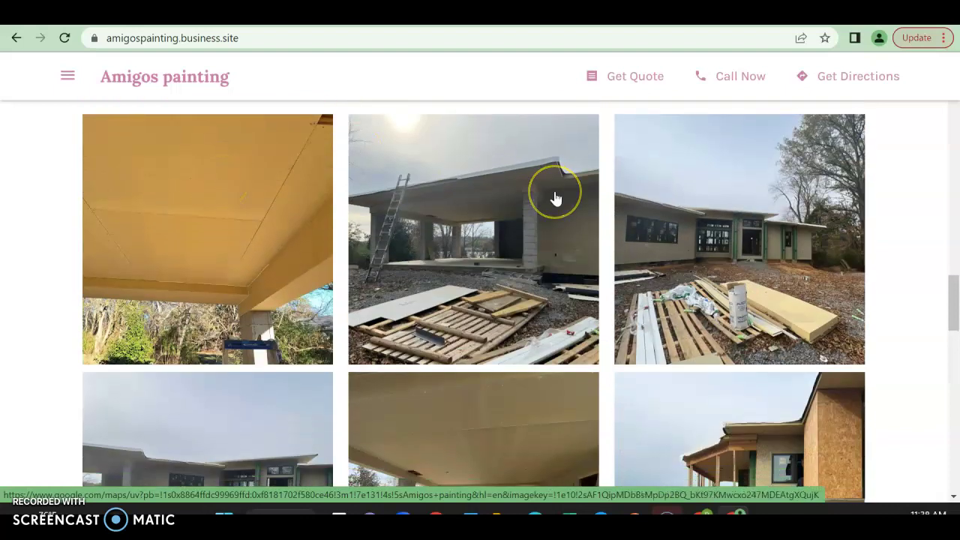
scroll(555, 198, "down", 4)
scroll(555, 198, "down", 6)
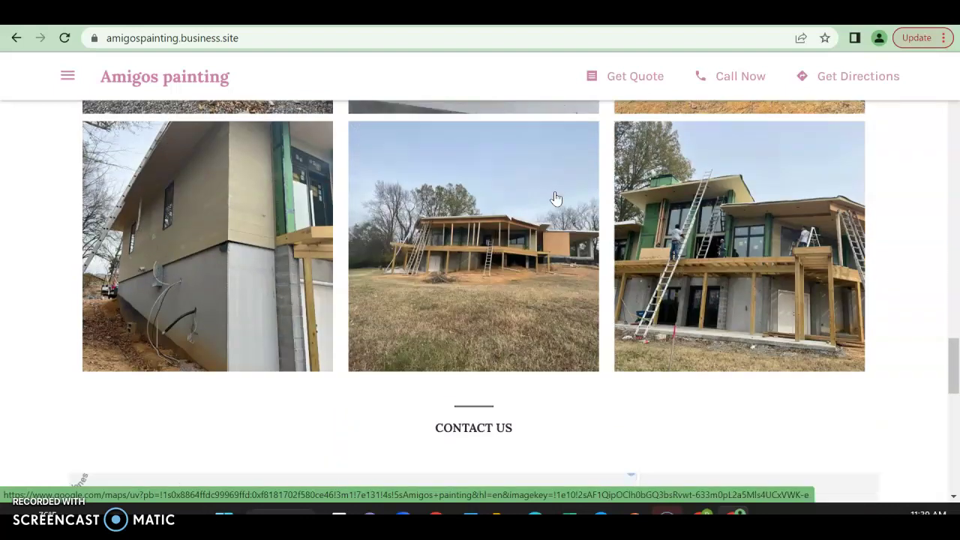
scroll(555, 198, "down", 6)
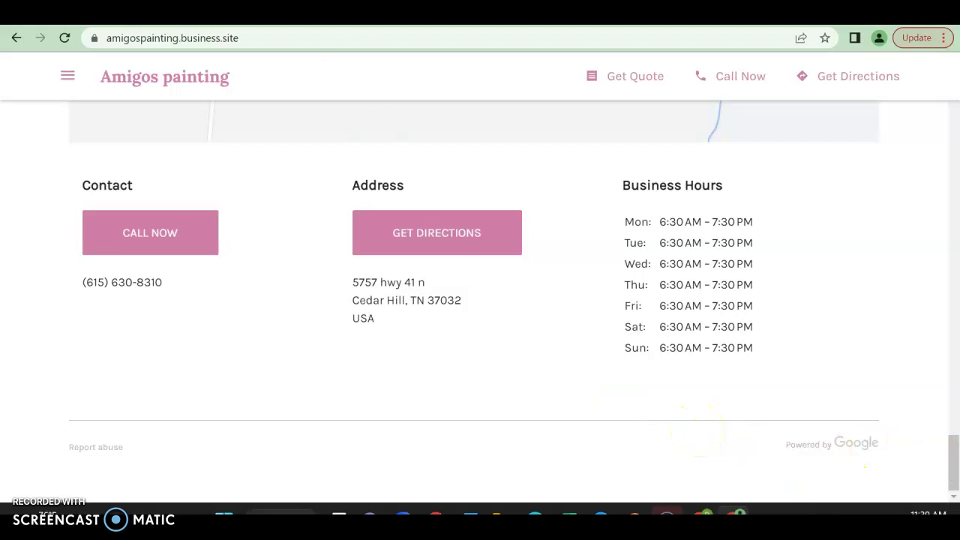
key("ctrl+Tab")
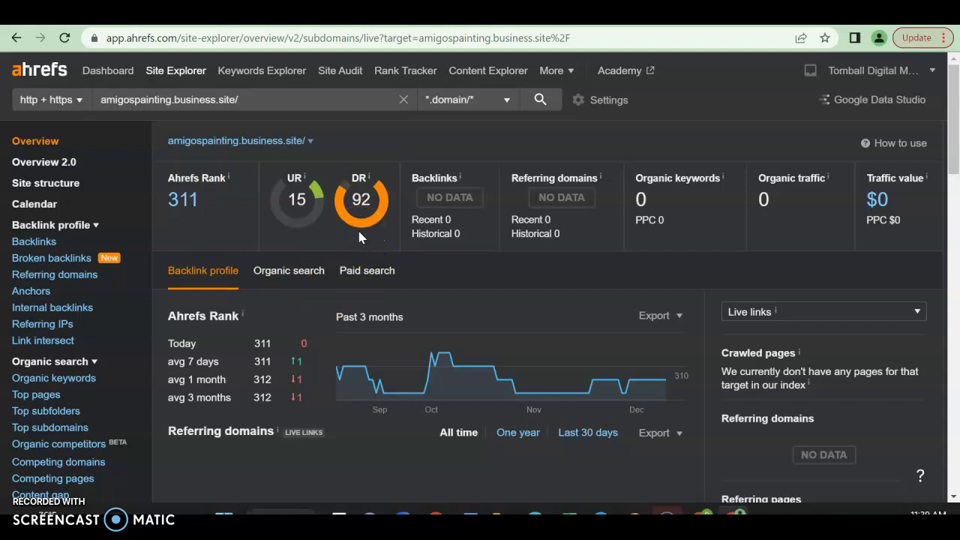
- Inspect the UR, DR 92, Backlinks and Referring domains cards, then go to the Google results tab
left_click(277, 168)
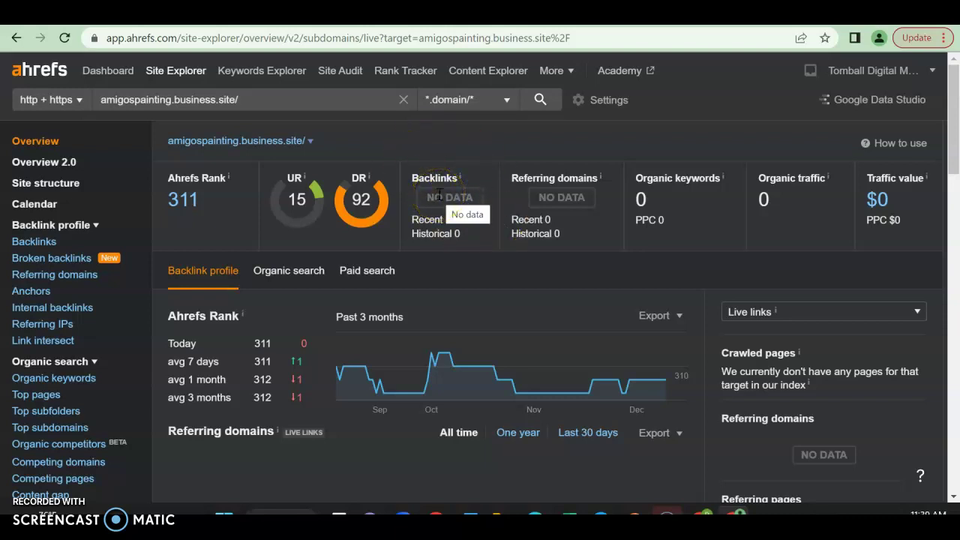
left_click(521, 193)
left_click(622, 241)
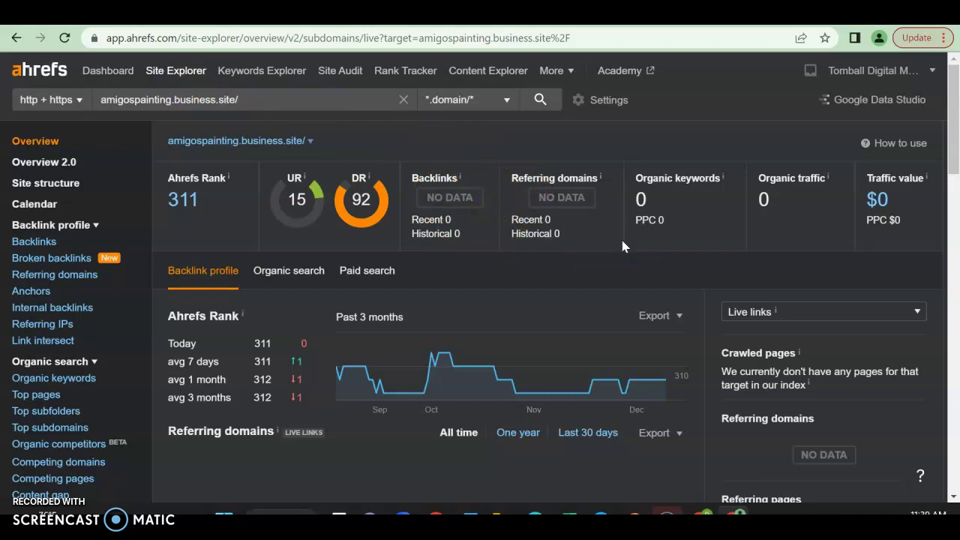
left_click(672, 316)
key("ctrl+Tab")
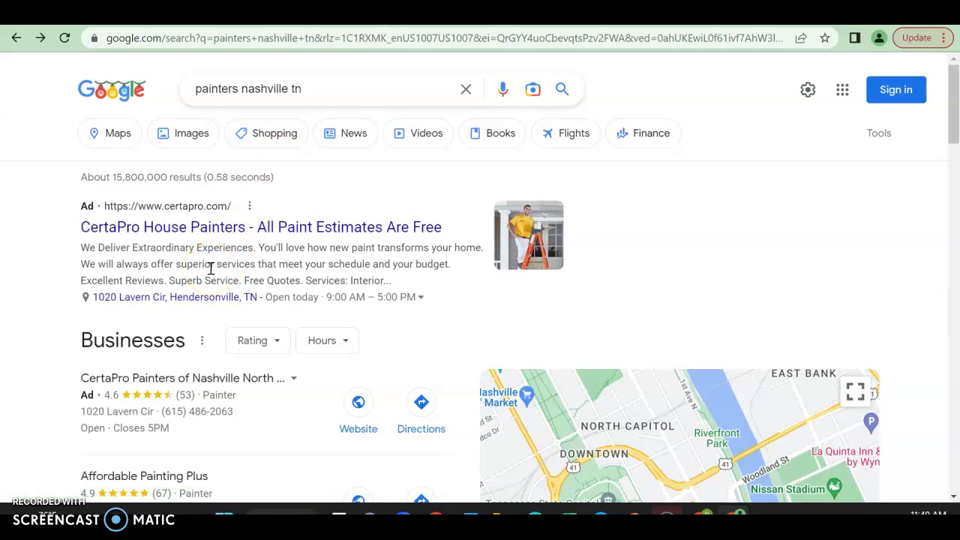
- Scroll the 'painters nashville tn' results past the ad and Businesses map pack to Nashville House Painters
scroll(211, 270, "down", 4)
scroll(225, 268, "up", 4)
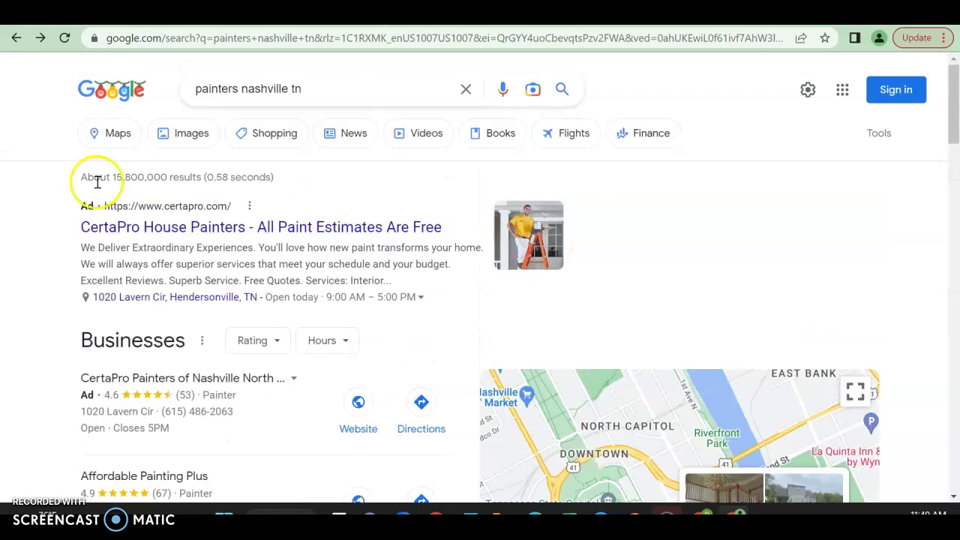
left_click(92, 264)
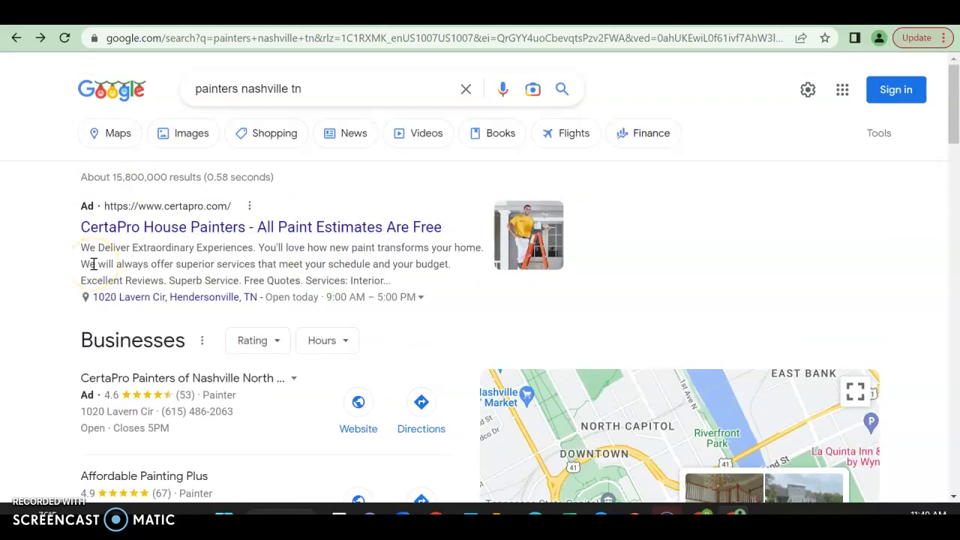
scroll(92, 264, "down", 2)
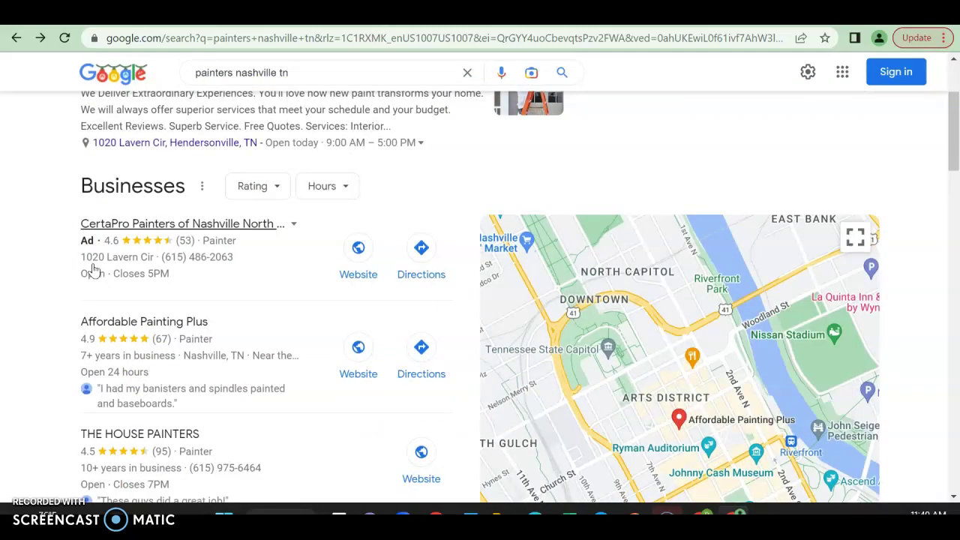
scroll(92, 270, "down", 1)
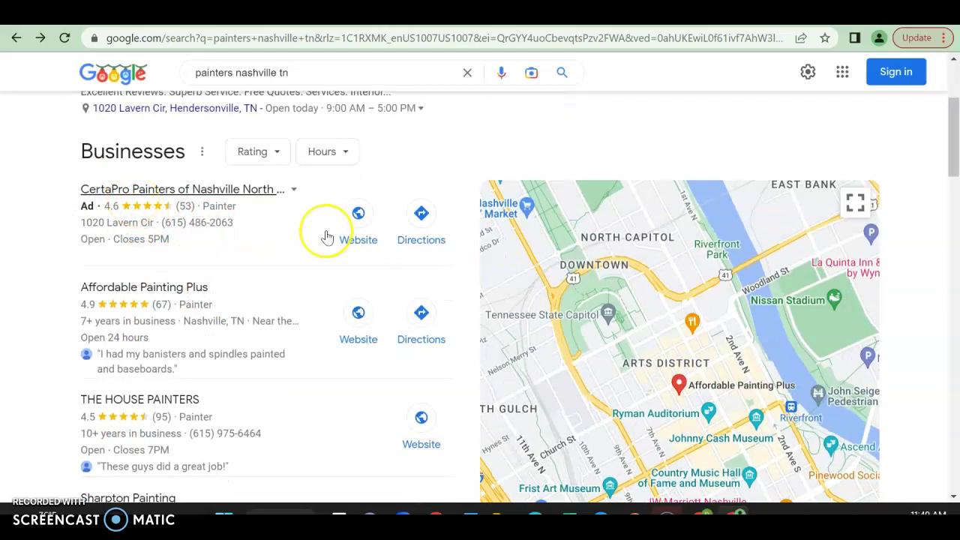
scroll(325, 235, "down", 2)
scroll(327, 237, "up", 2)
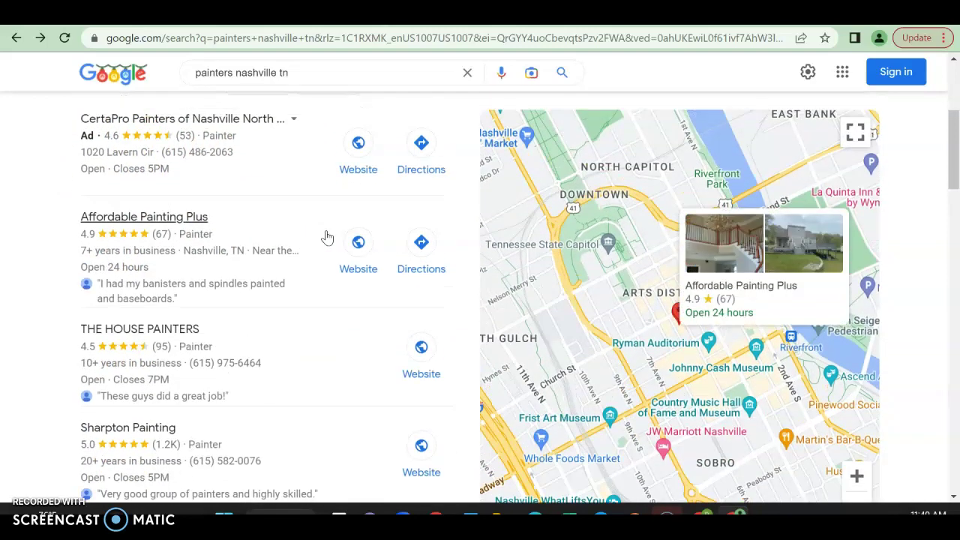
scroll(327, 237, "down", 4)
scroll(327, 237, "up", 1)
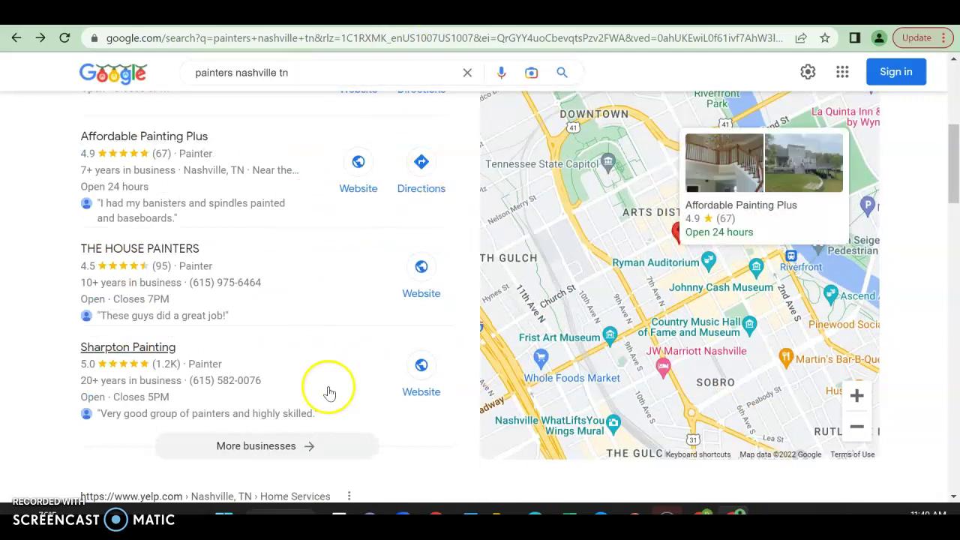
scroll(227, 393, "down", 4)
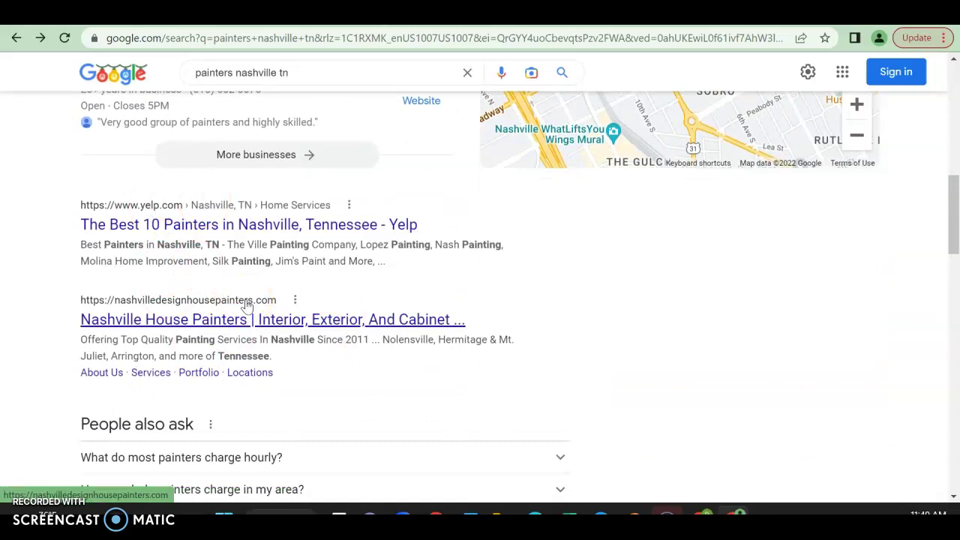
left_click(63, 256)
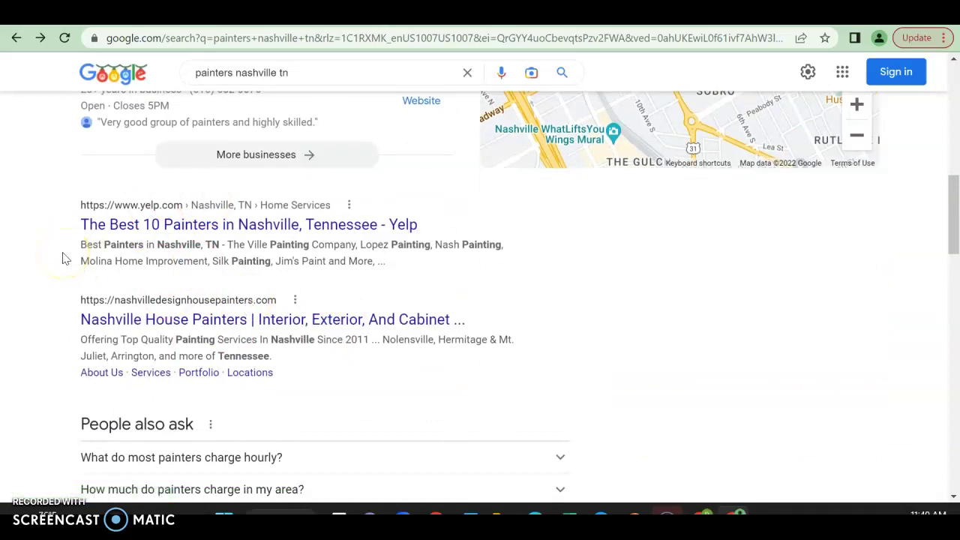
left_click(315, 260)
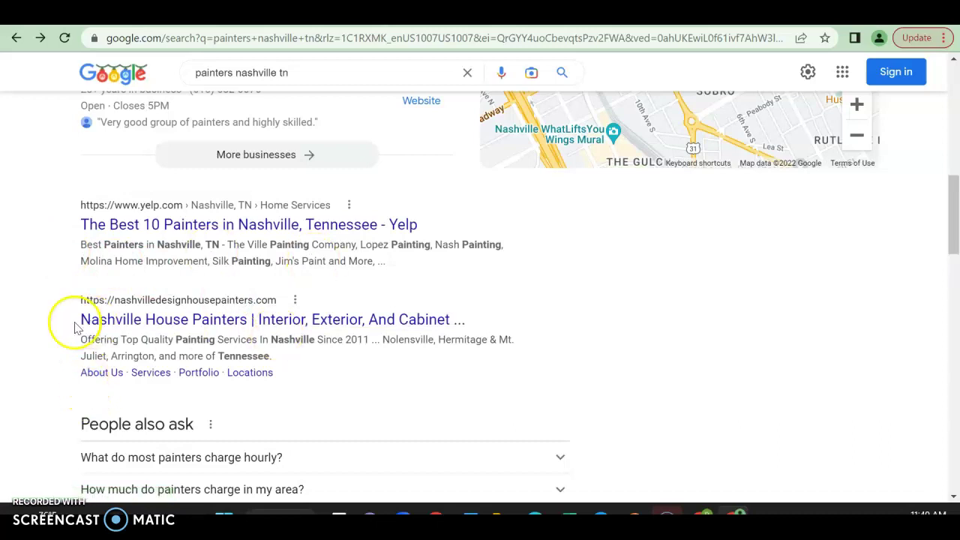
- Open the Nashville House Painters site and check its service locations and pricing category menus
left_click(188, 318)
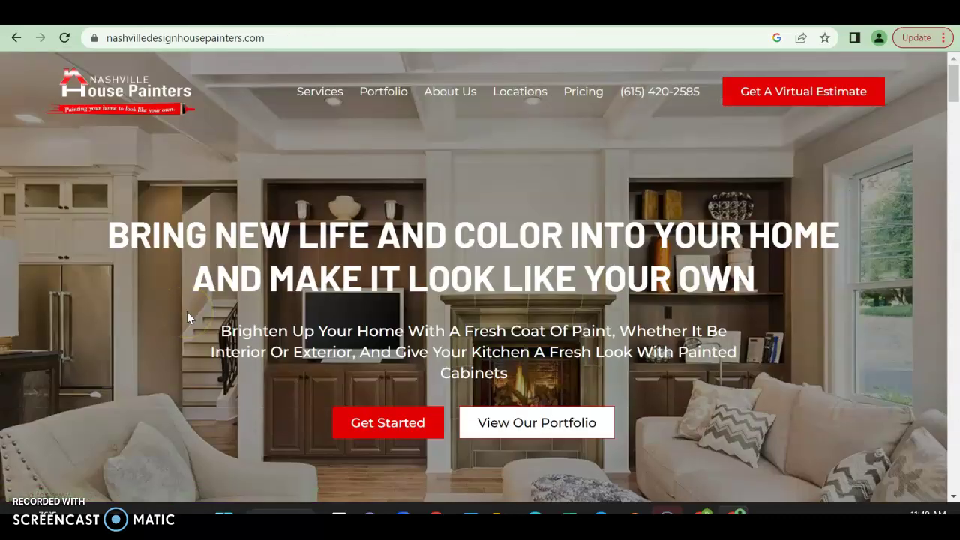
left_click(381, 91)
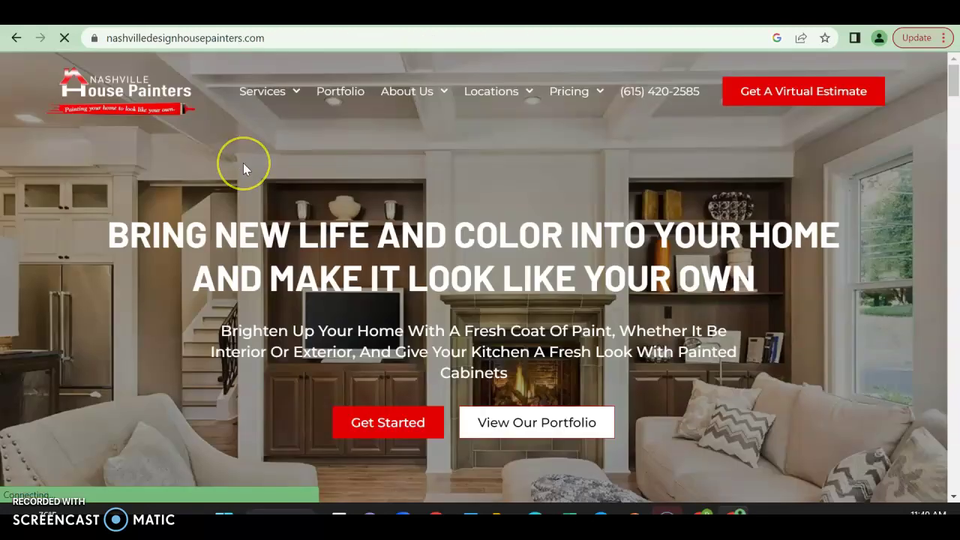
left_click(131, 141)
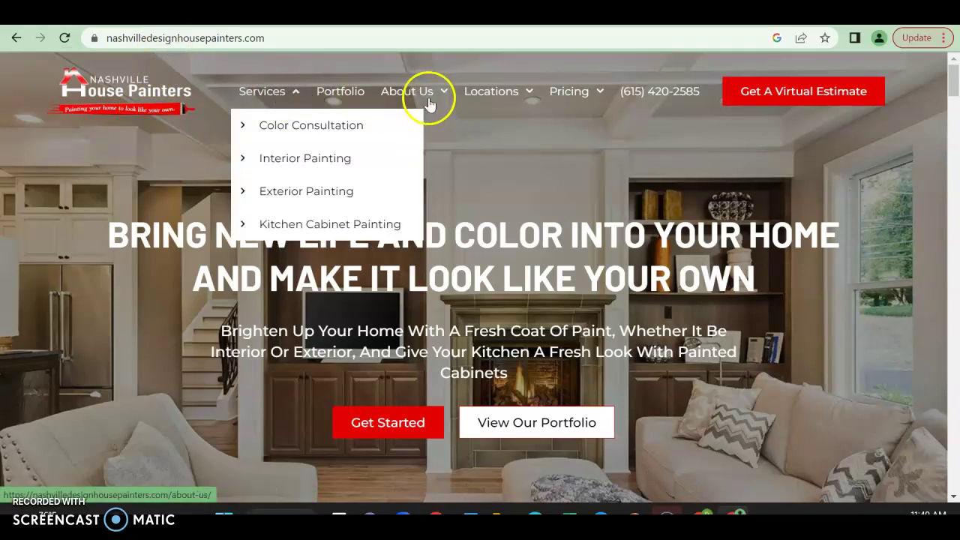
left_click(497, 93)
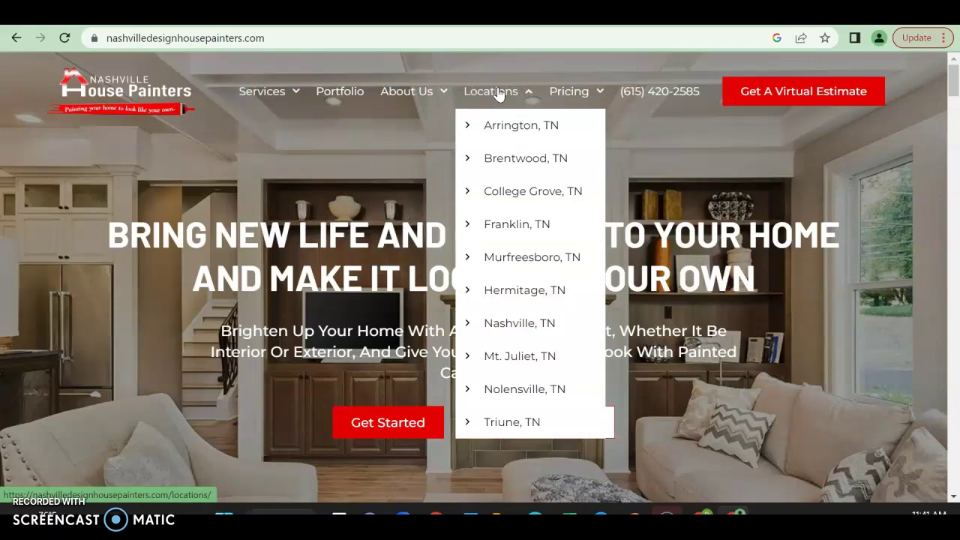
left_click(563, 79)
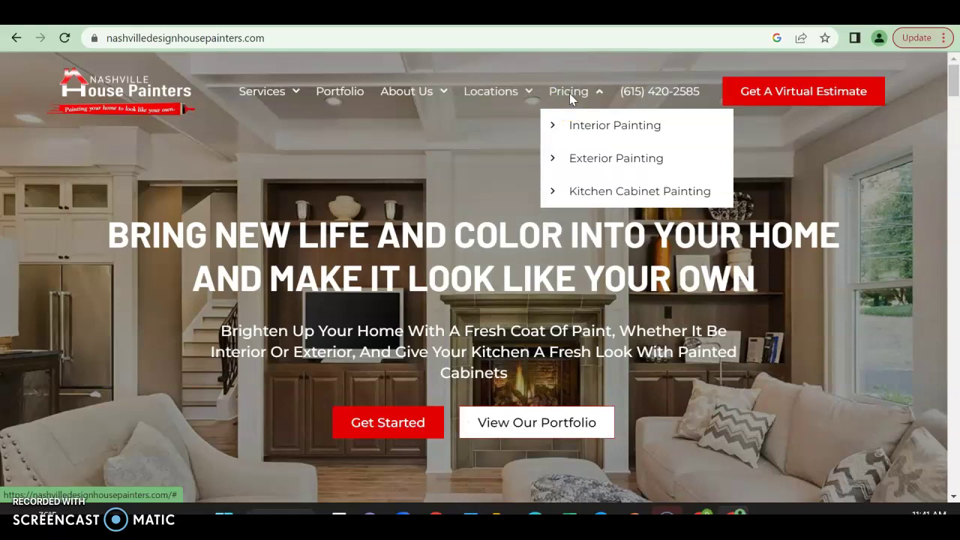
left_click(696, 92)
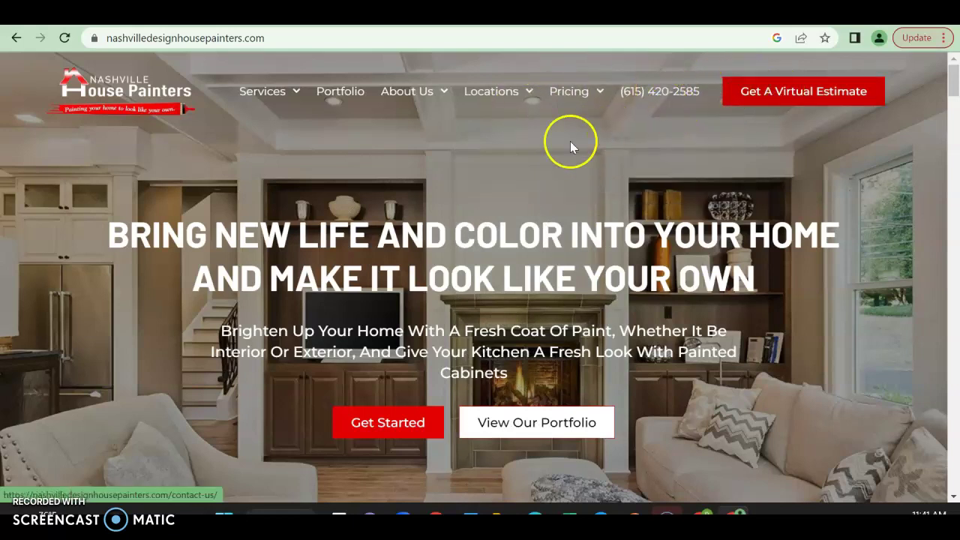
- Review the home page past the portfolio and customer reviews to the footer, then return to the top
scroll(536, 149, "down", 1)
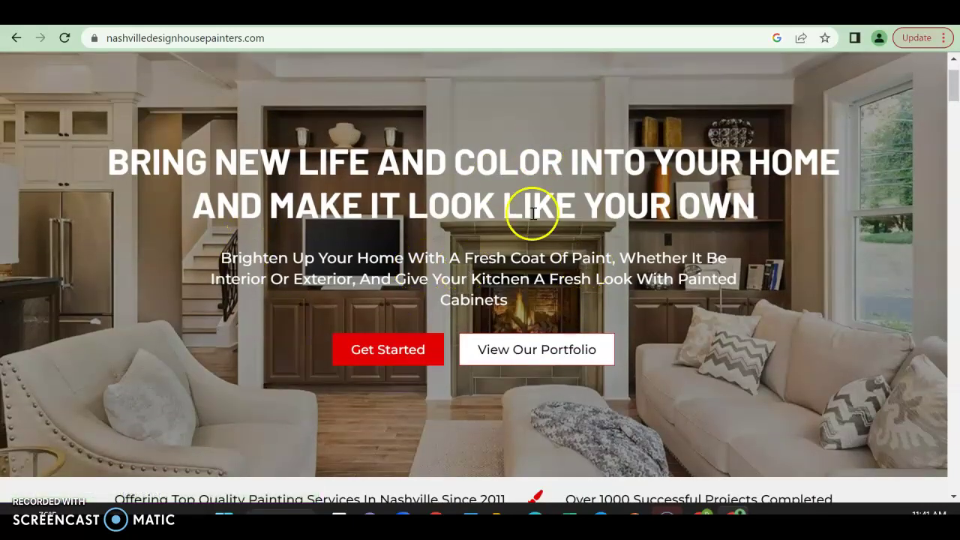
scroll(534, 212, "down", 4)
scroll(533, 213, "down", 3)
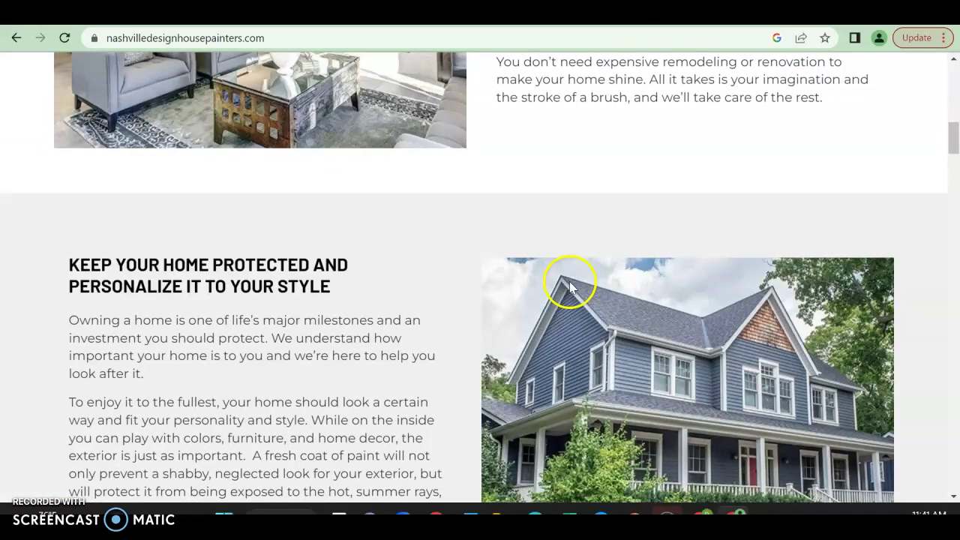
scroll(263, 350, "down", 9)
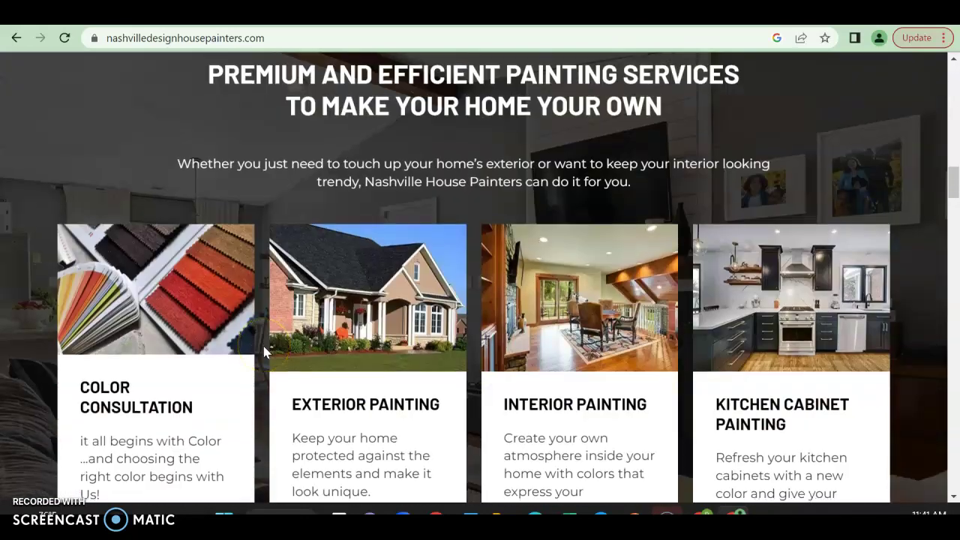
scroll(263, 350, "down", 2)
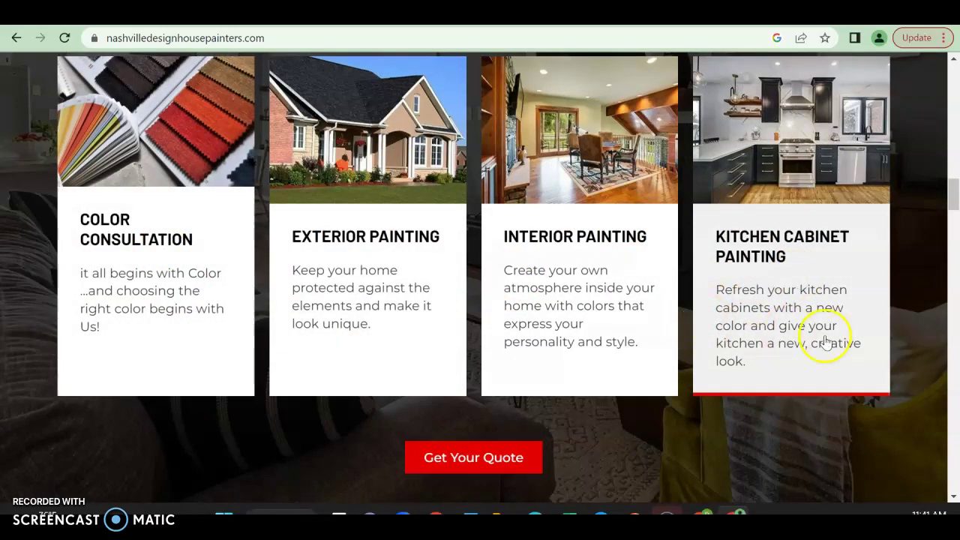
scroll(442, 318, "down", 2)
scroll(446, 319, "down", 3)
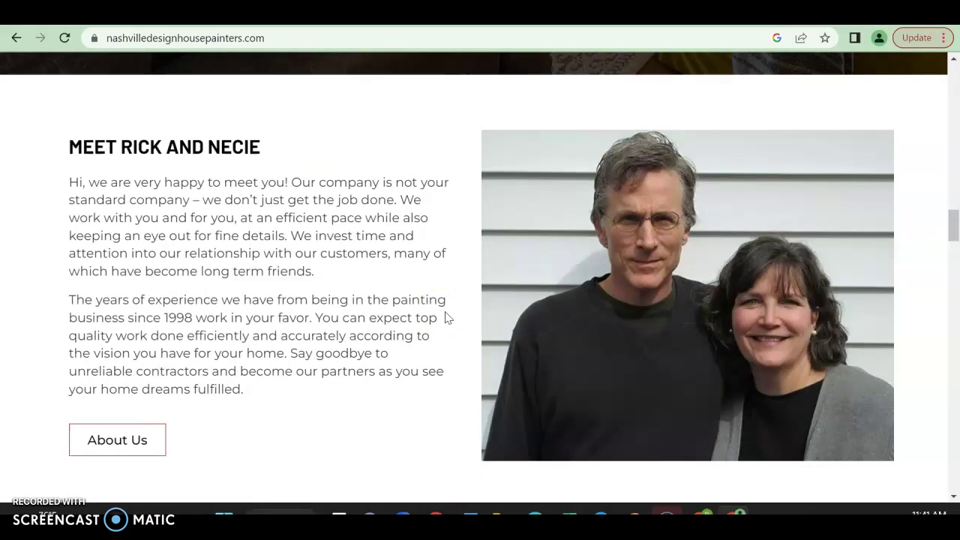
scroll(311, 336, "down", 4)
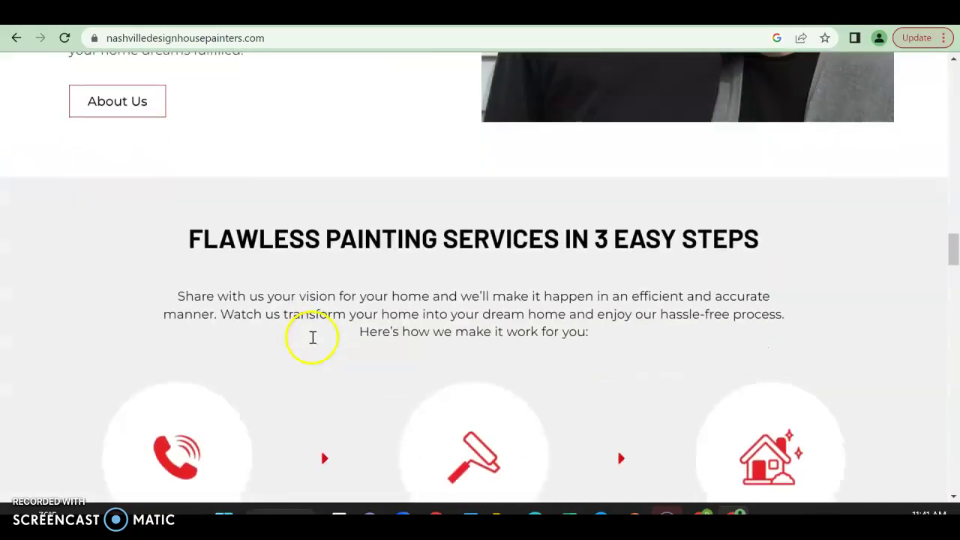
scroll(313, 343, "down", 5)
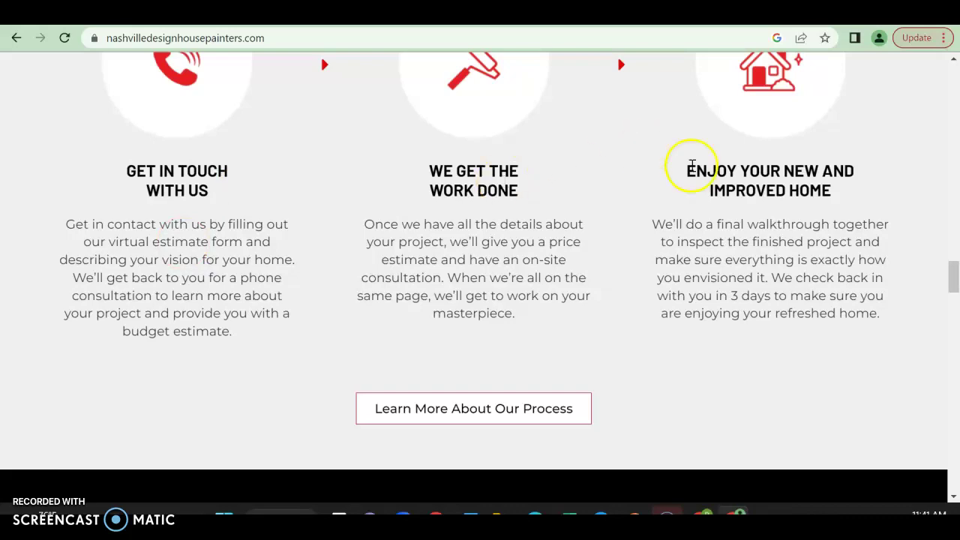
scroll(520, 298, "down", 11)
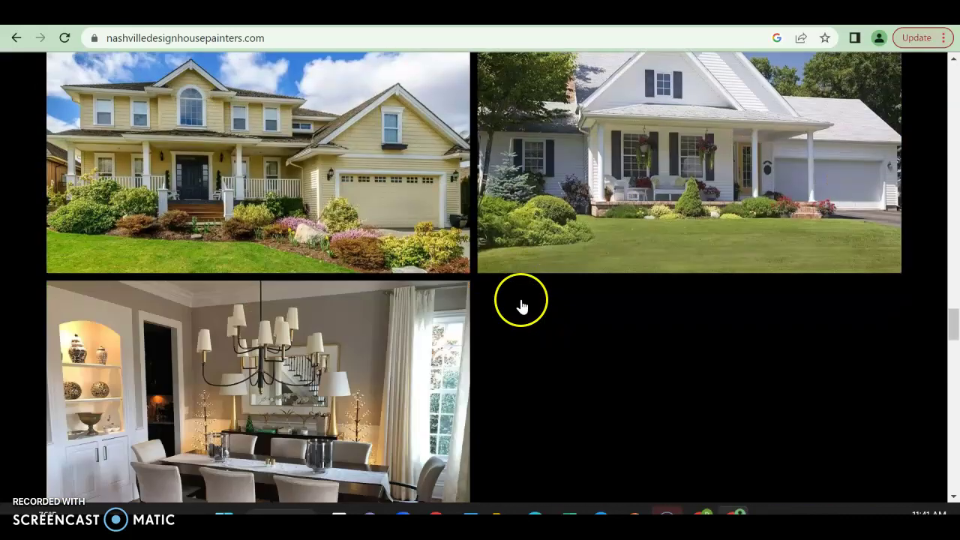
scroll(522, 303, "down", 6)
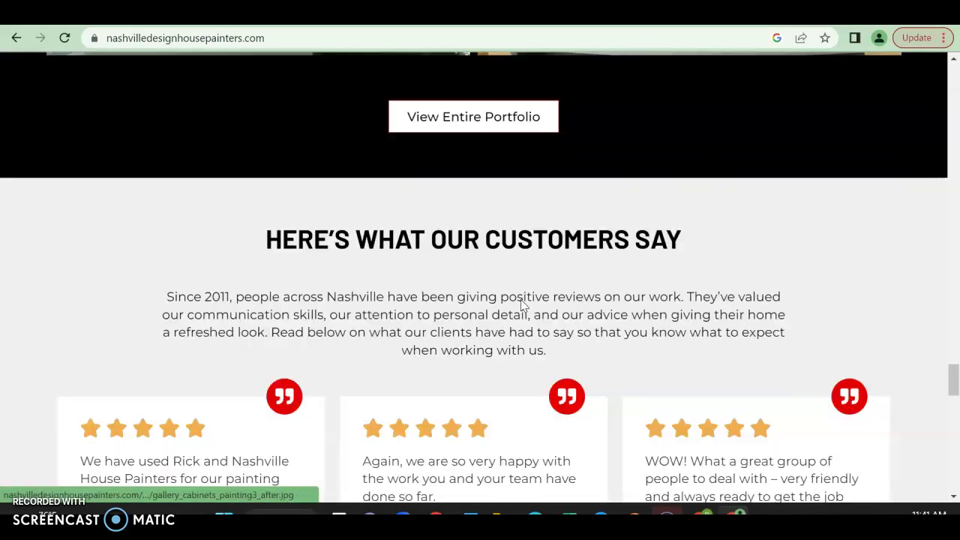
scroll(522, 299, "down", 15)
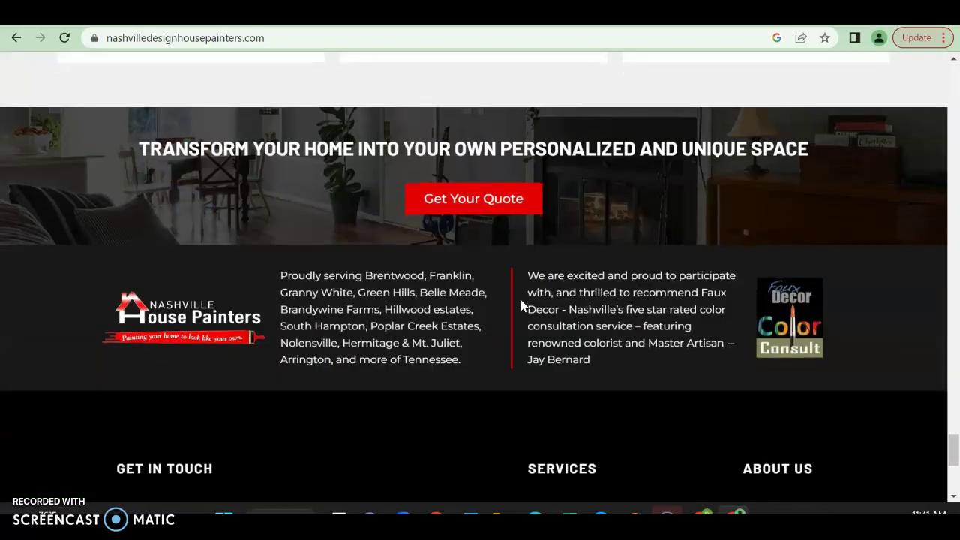
scroll(523, 304, "down", 5)
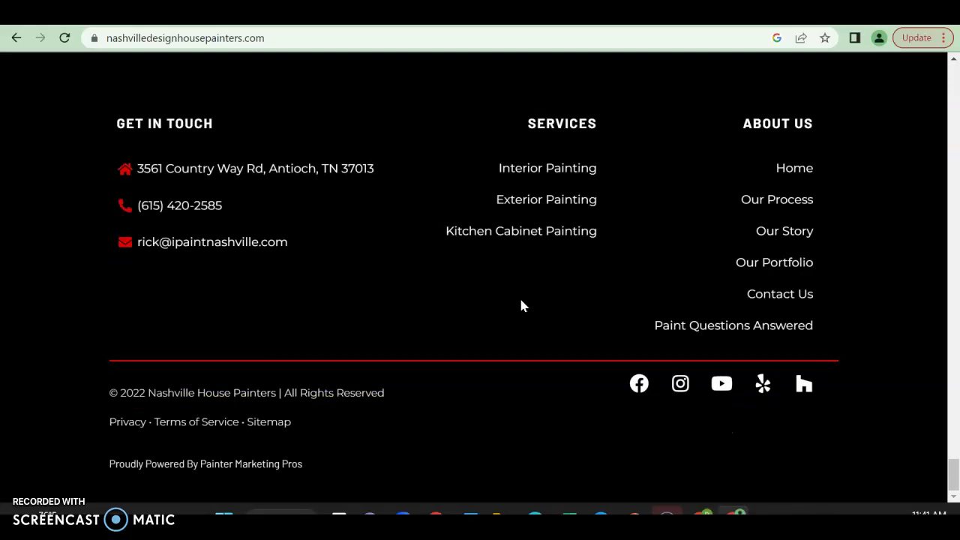
scroll(523, 306, "up", 15)
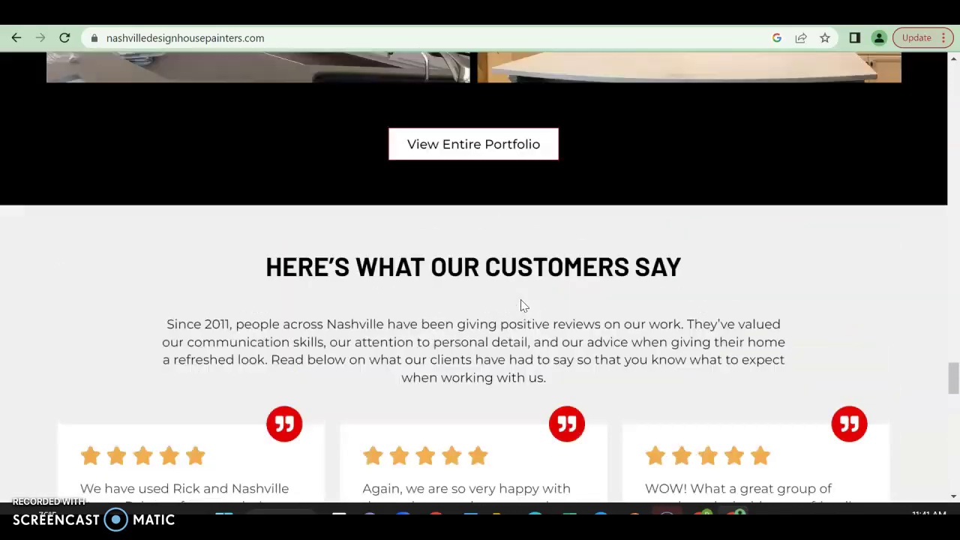
scroll(523, 306, "up", 10)
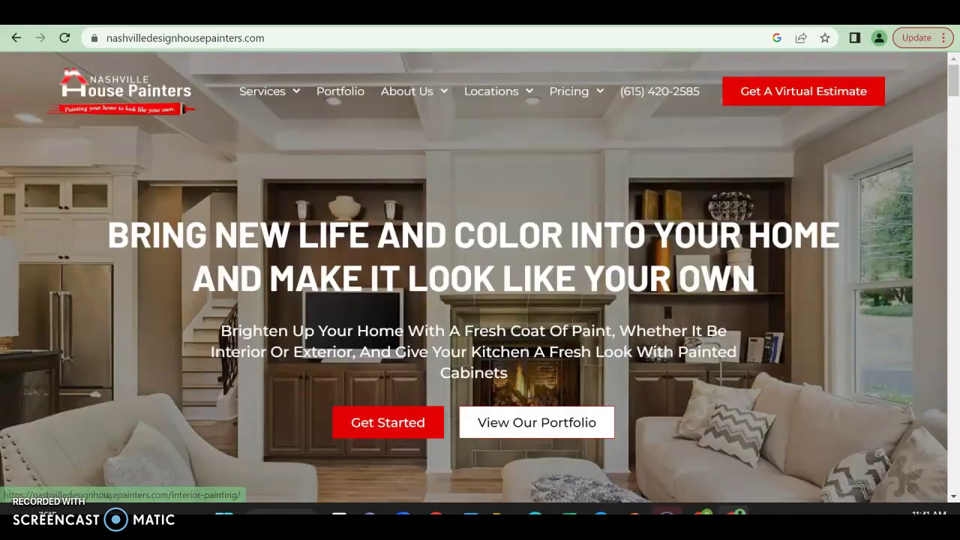
key("ctrl+Tab")
- Copy the competitor's web address into Ahrefs Site Explorer, run it, and sign in again
key("ctrl+shift+Tab")
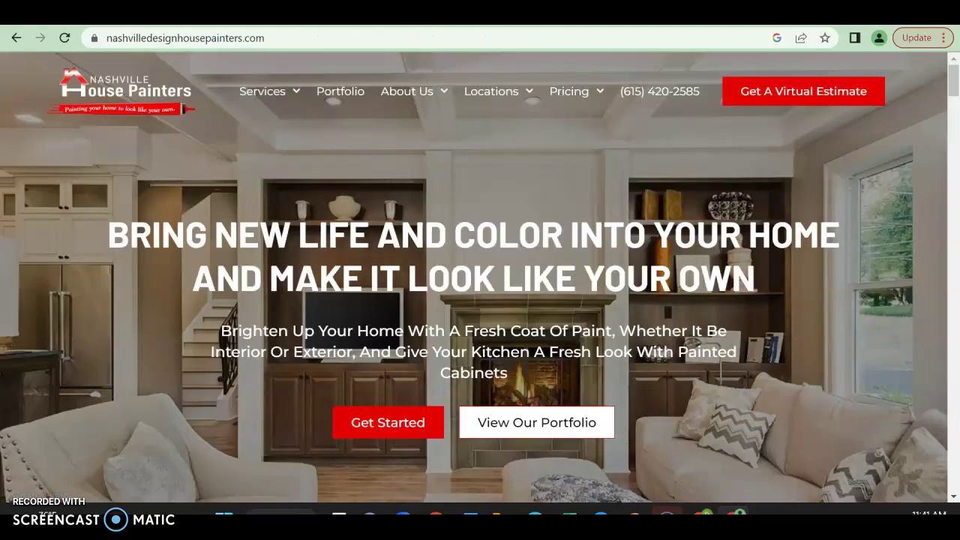
left_click(142, 39)
key("ctrl+c")
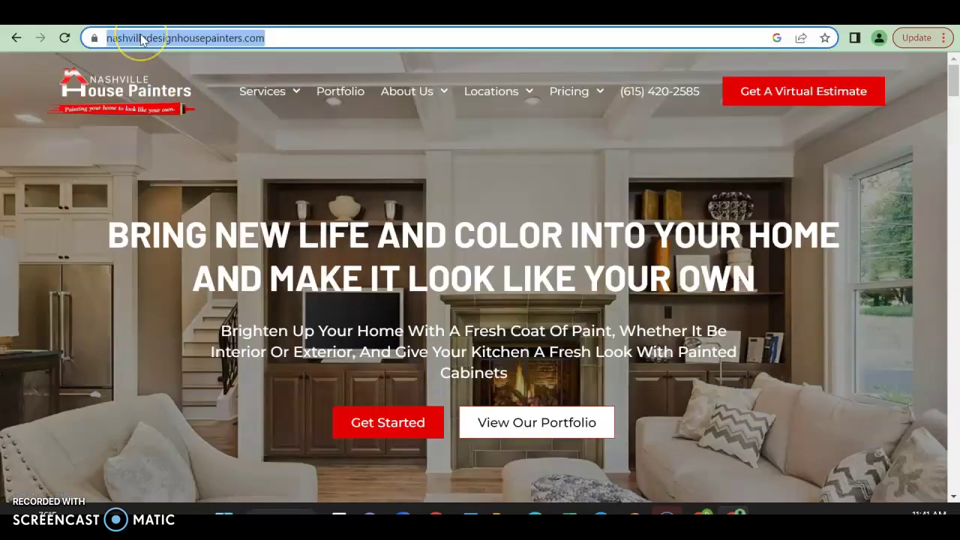
key("ctrl+Tab")
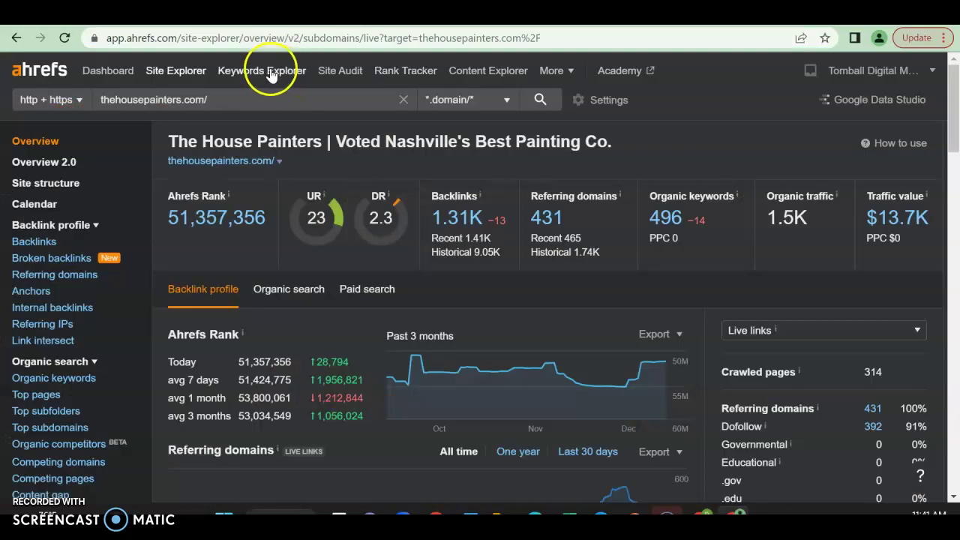
triple_click(213, 94)
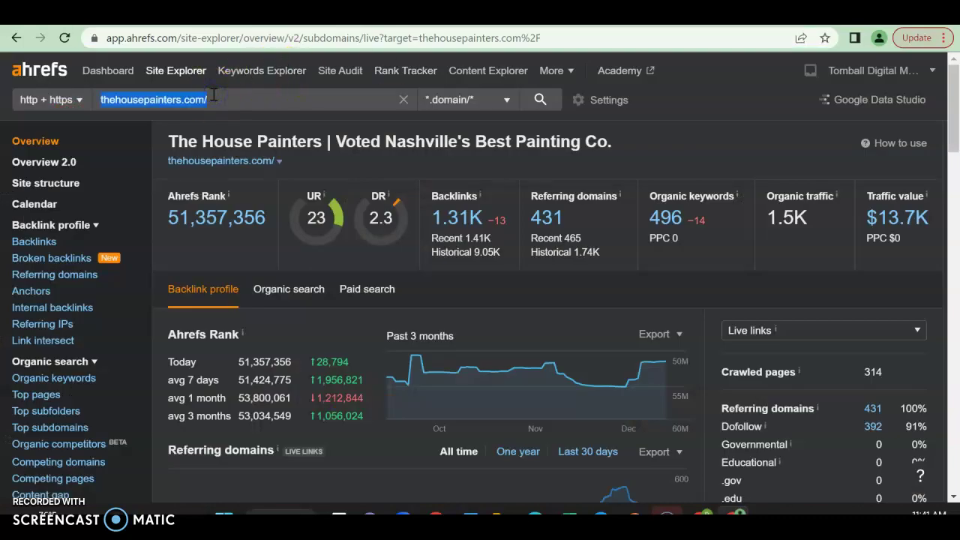
type("nashvilledesignhousepainters.com/")
key("Return")
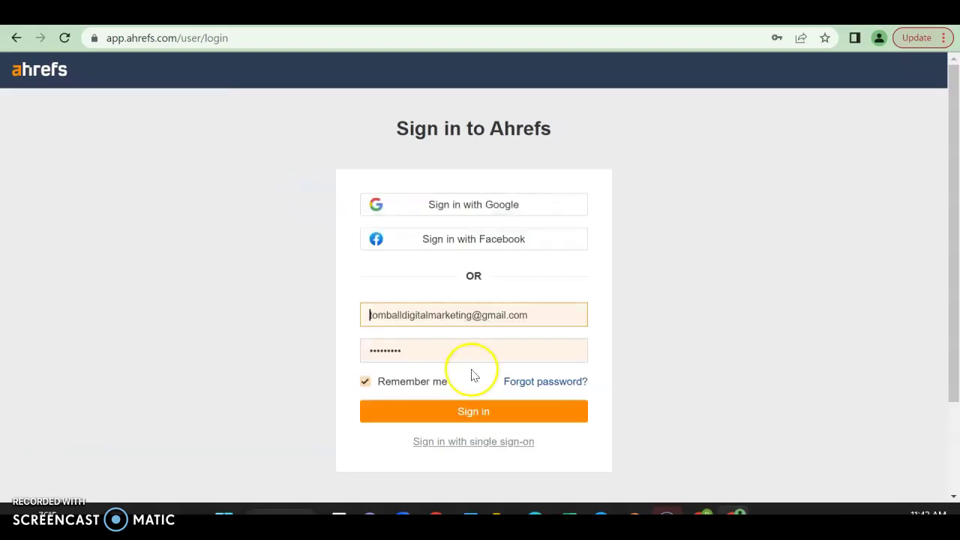
left_click(469, 411)
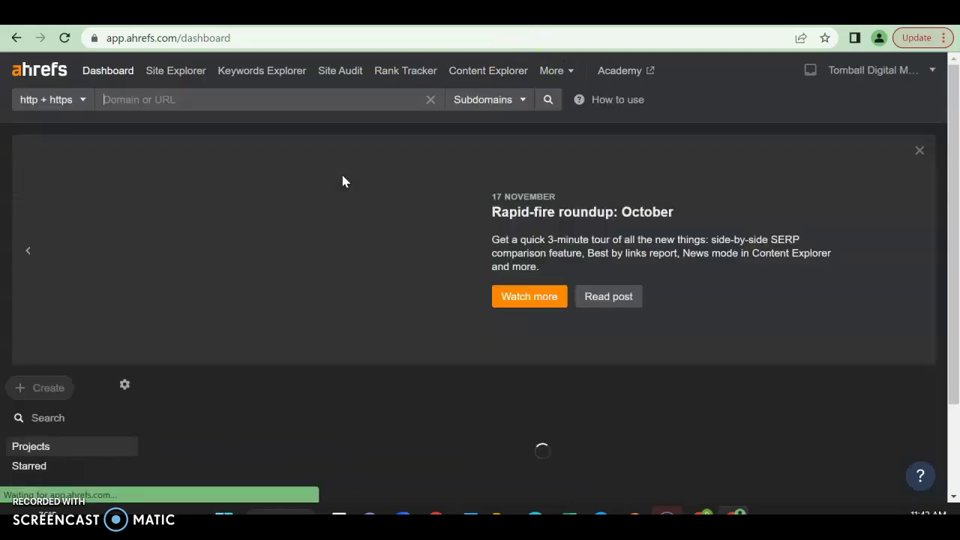
- Analyse nashvilledesignhousepainters.com from the dashboard and view its Overview: DR 7, 590 backlinks
left_click(270, 101)
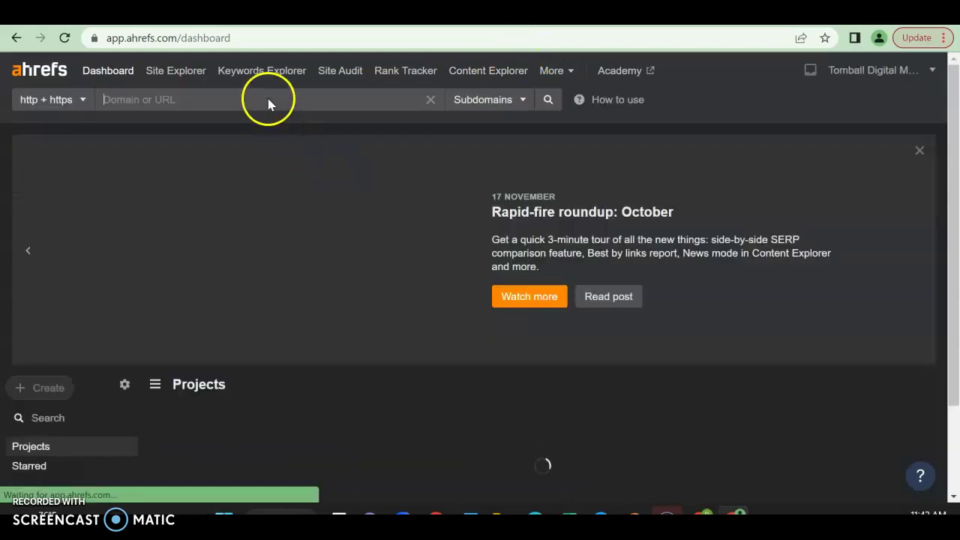
key("ctrl+v")
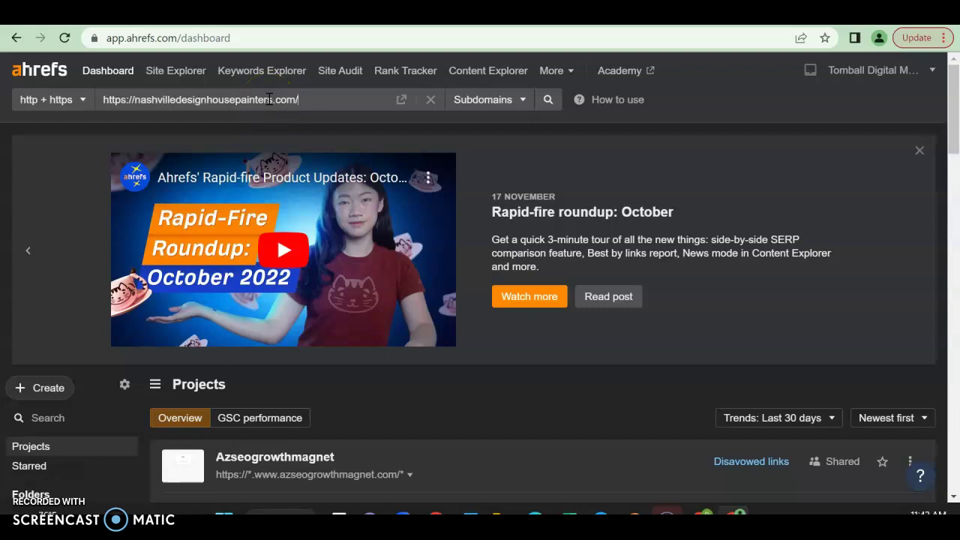
key("Return")
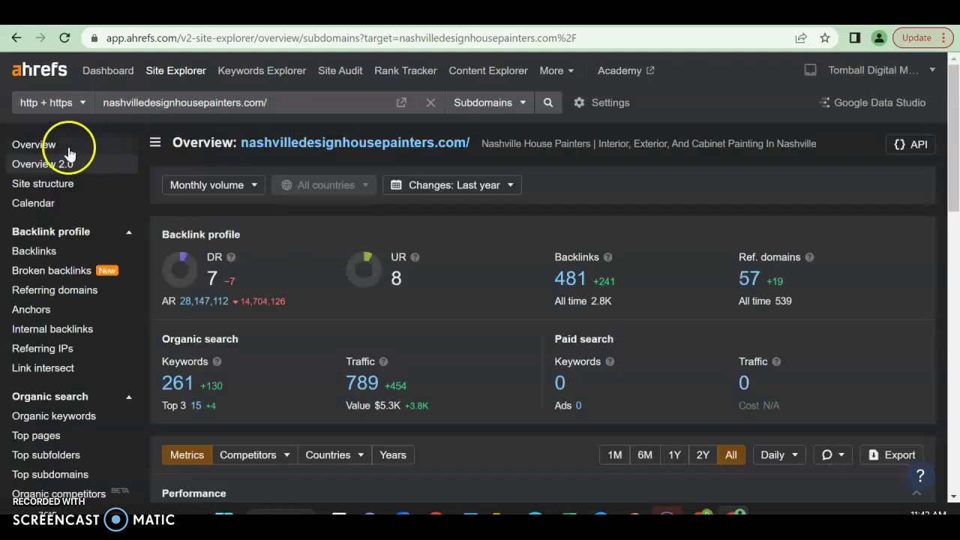
left_click(50, 143)
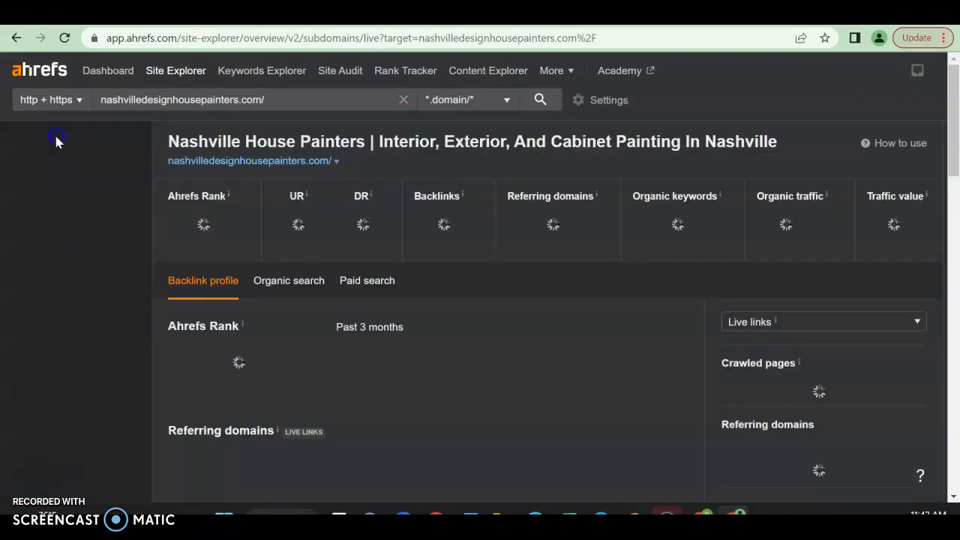
left_click_drag(54, 139, 324, 256)
left_click(324, 256)
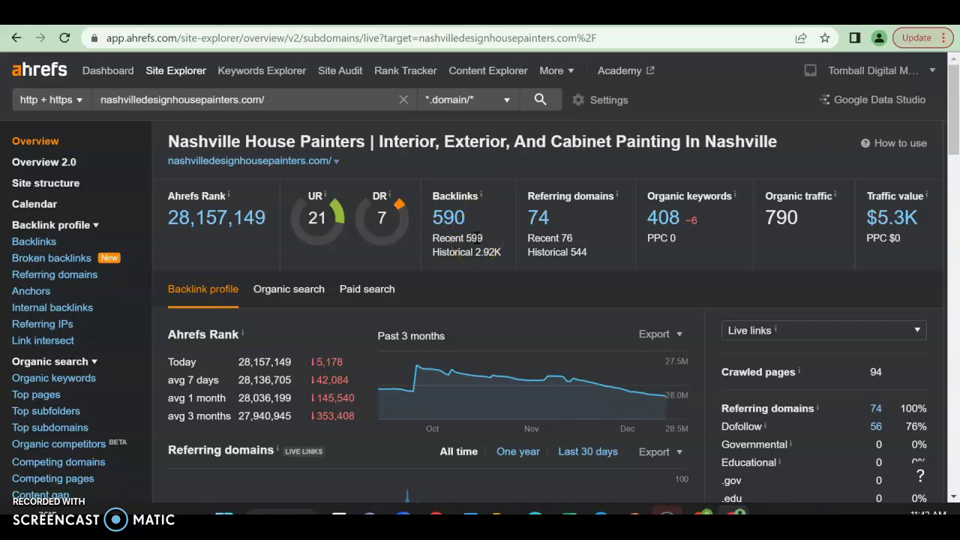
- Open the competitor's organic keywords report in a new tab, scroll it, then reopen the amigospainting overview
right_click(660, 219)
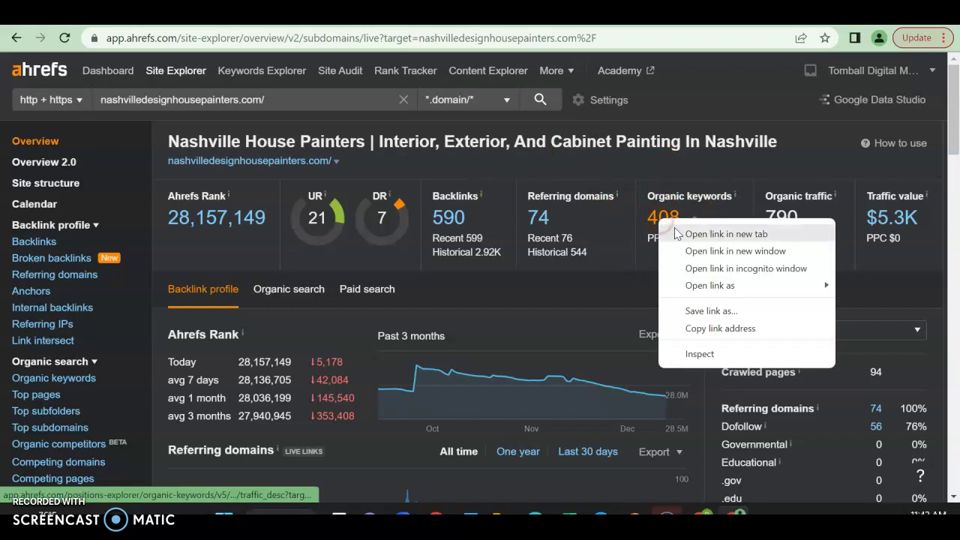
left_click(679, 233)
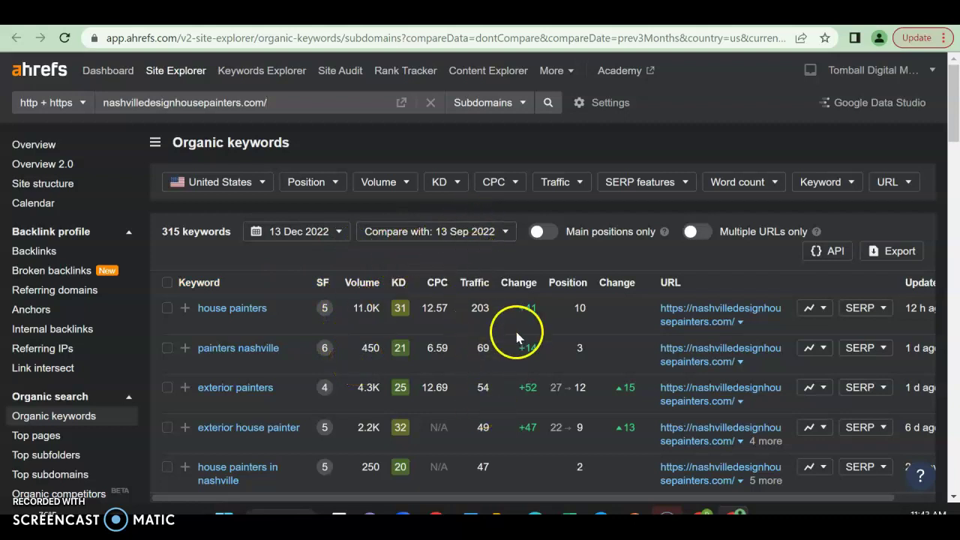
scroll(293, 406, "down", 1)
scroll(293, 406, "down", 1)
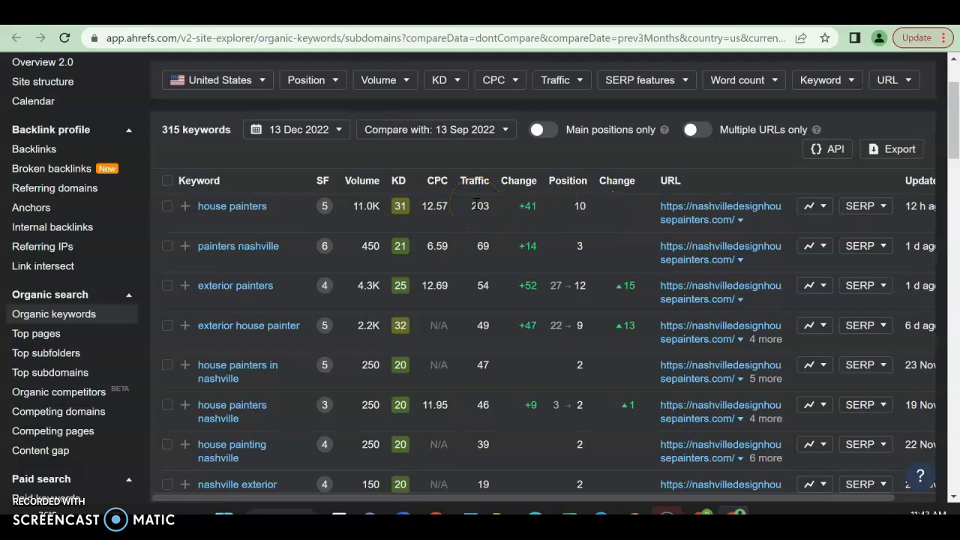
scroll(394, 279, "down", 2)
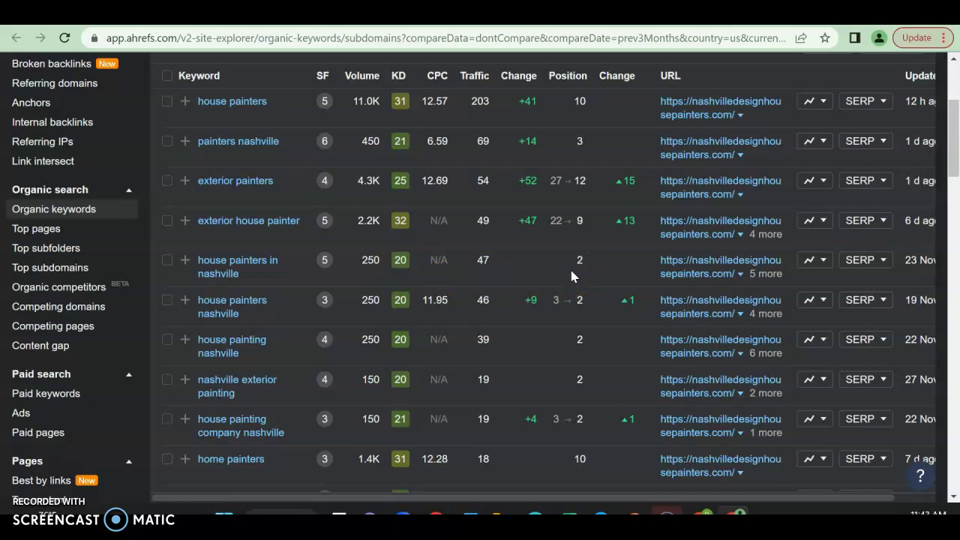
left_click(189, 378)
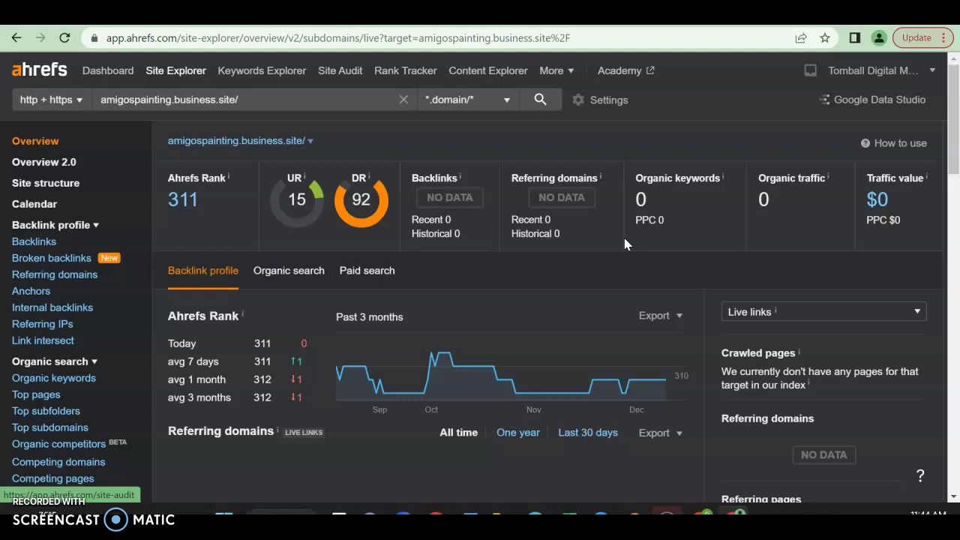
left_click(713, 241)
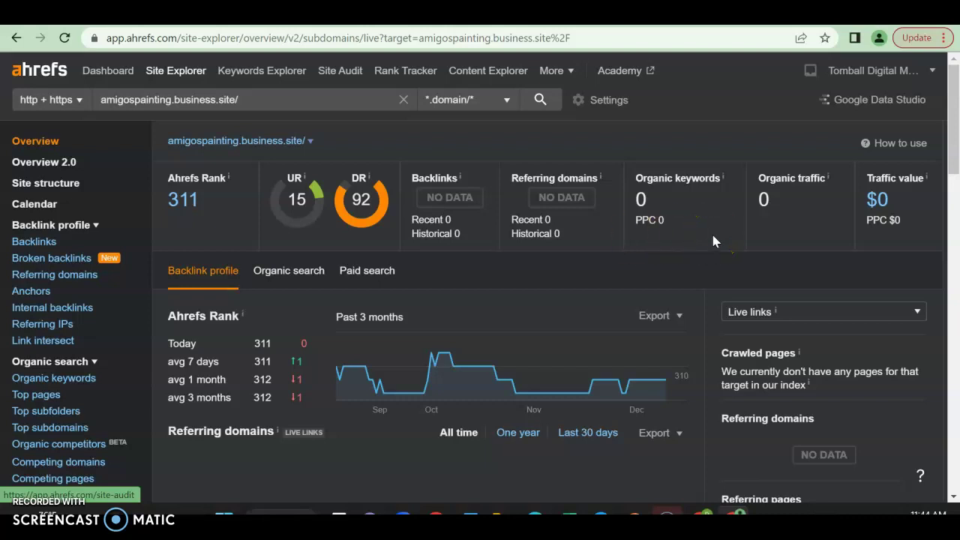